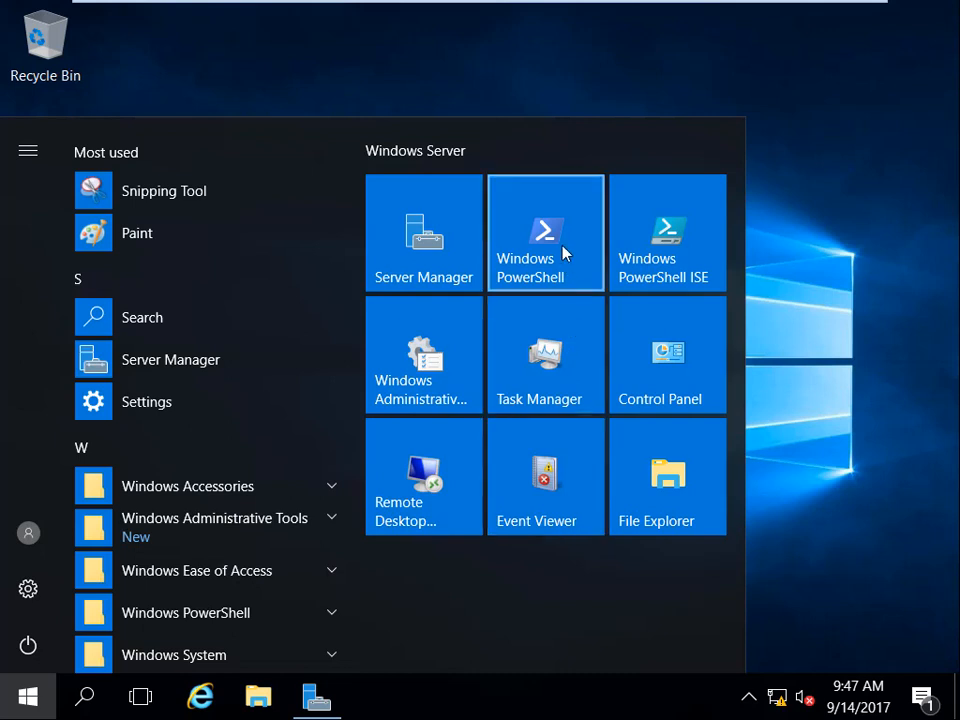
Check the signed-in account by running whoami in Windows PowerShell, and close the console.
left_click(563, 251)
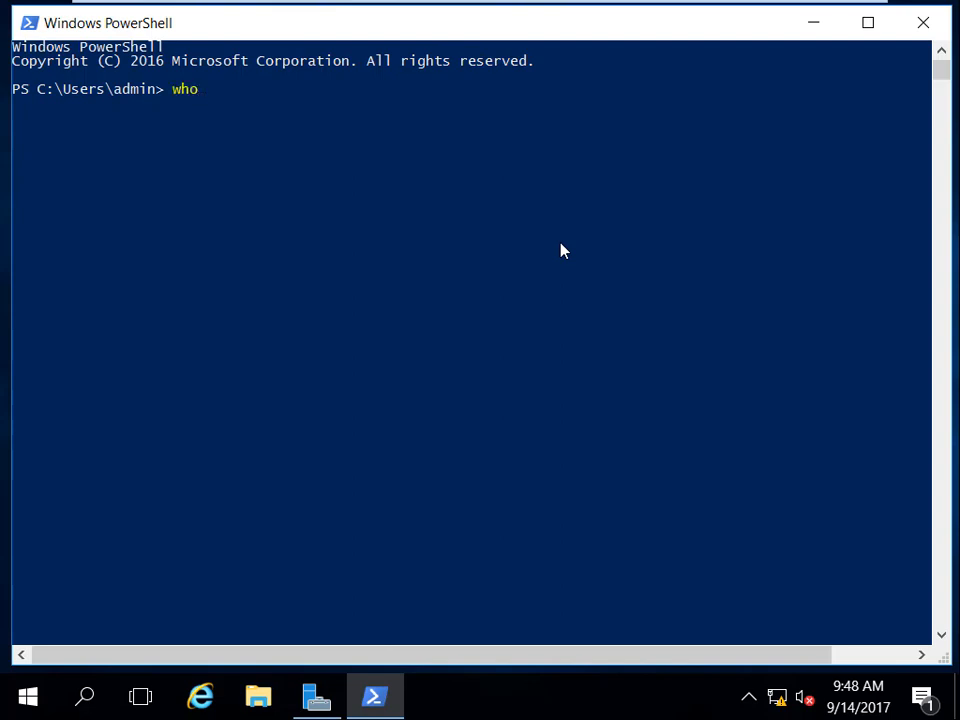
type("whoami")
key("Return")
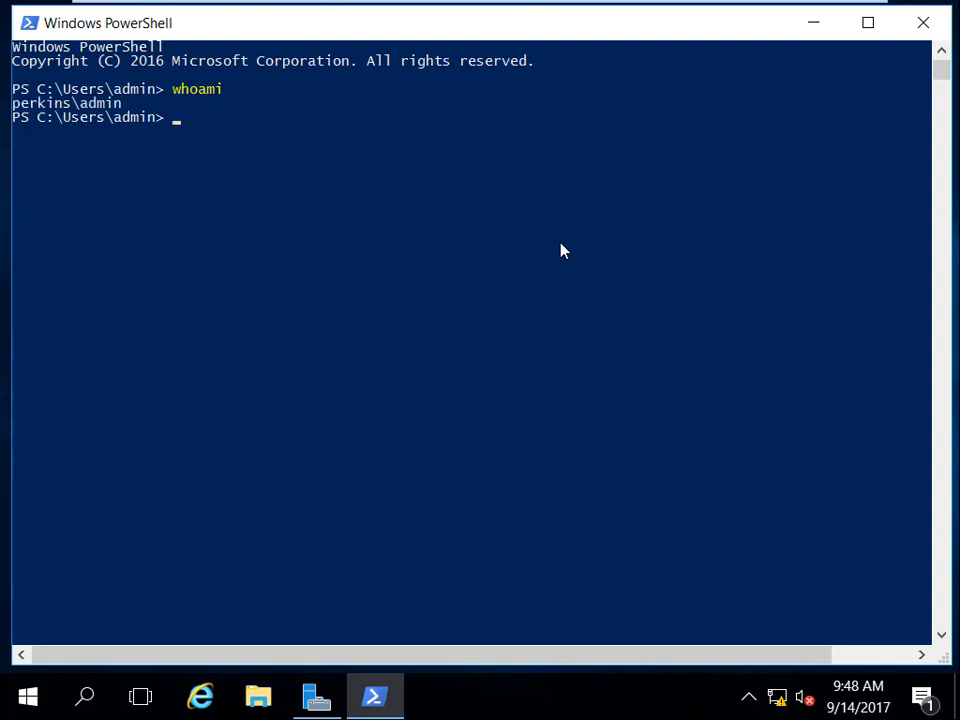
double_click(105, 103)
left_click(446, 159)
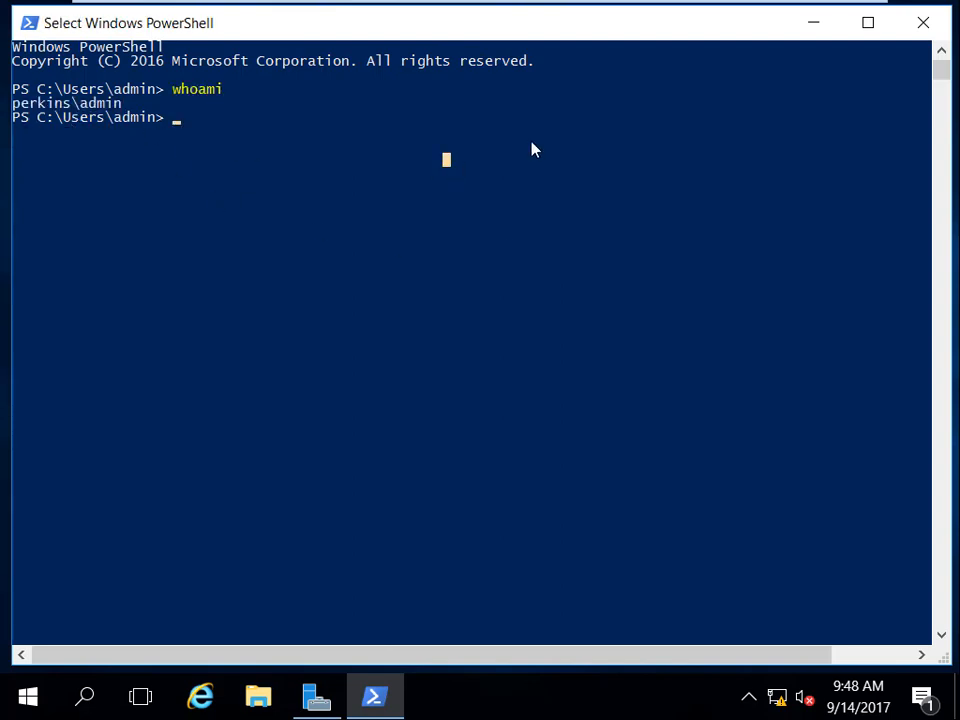
left_click(941, 24)
Exit full-screen mode and bring the DC virtual machine to its lock screen through its security options.
mouse_move(836, 8)
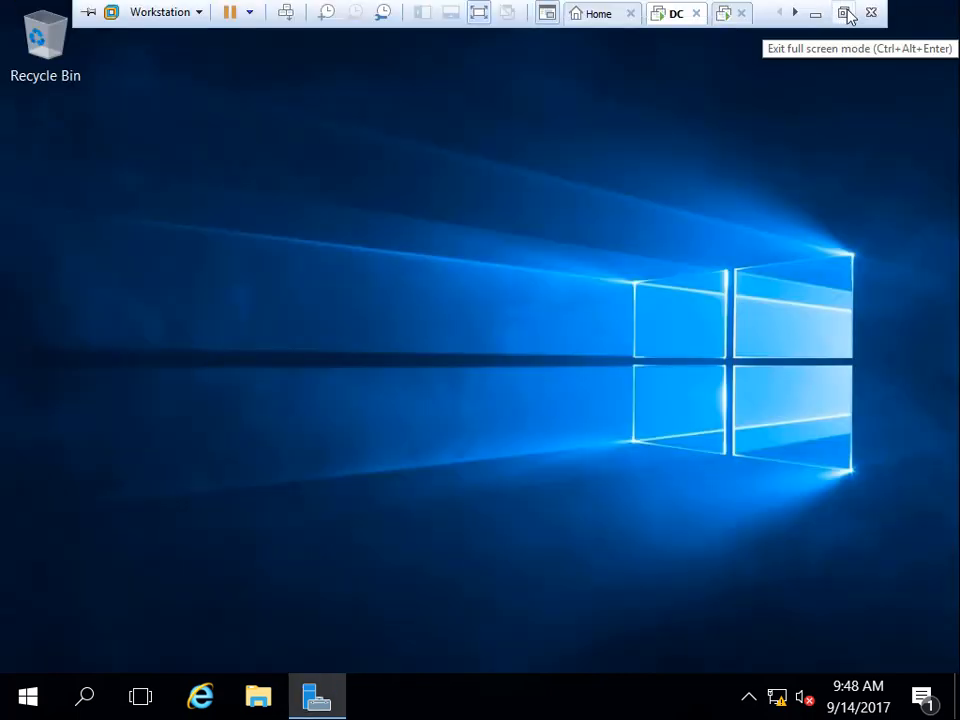
left_click(844, 13)
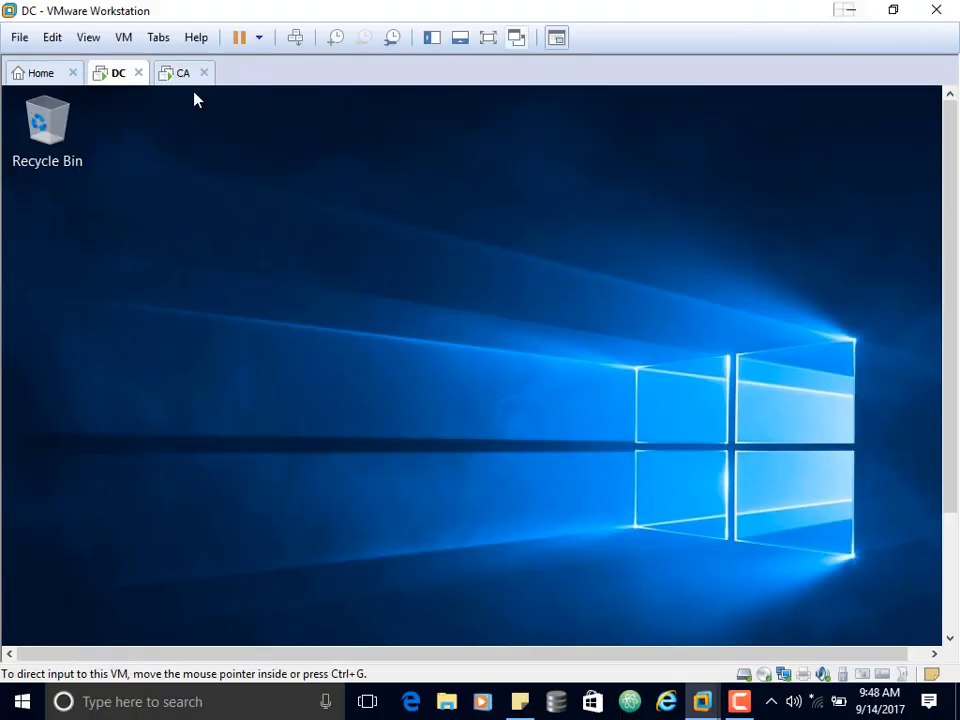
left_click(118, 40)
left_click(165, 132)
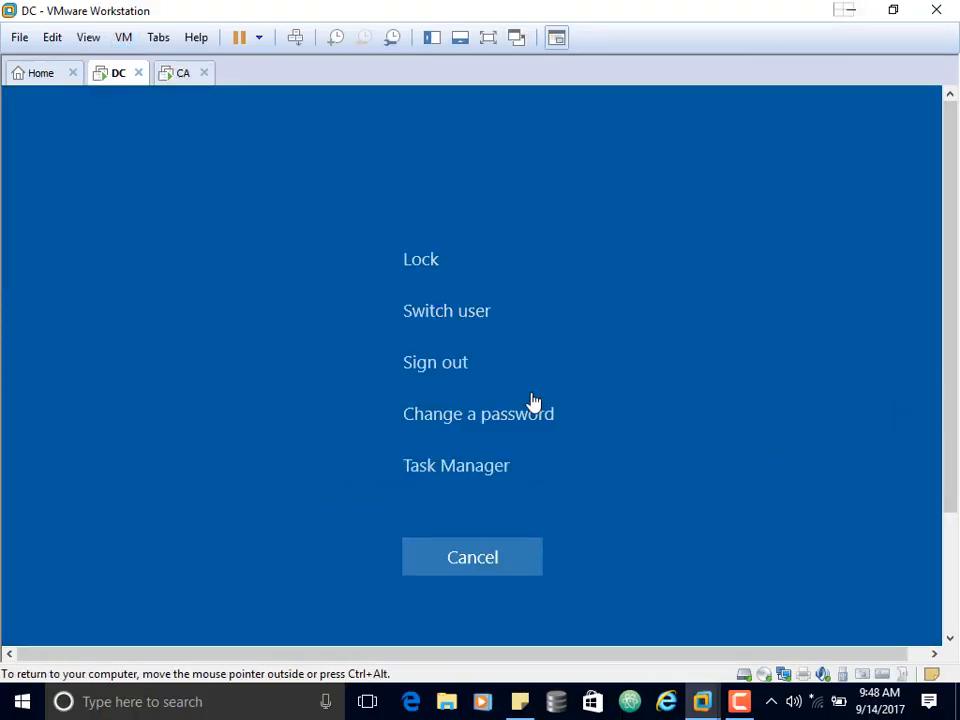
left_click(450, 362)
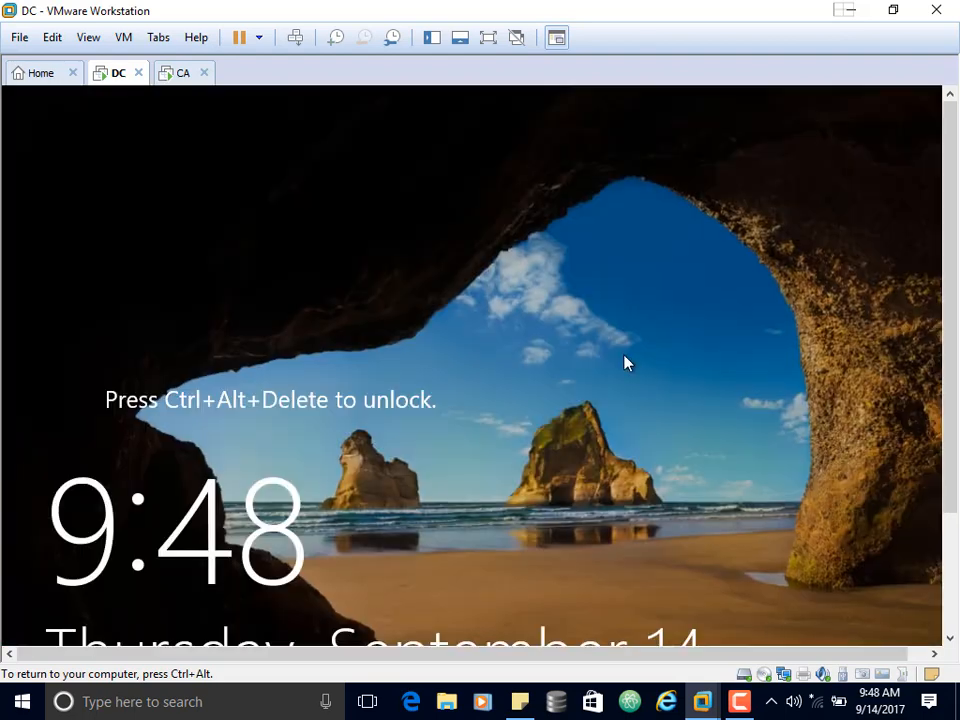
Sign in to the DC virtual machine as the other user administrator, entering the account password.
left_click_drag(949, 317, 949, 400)
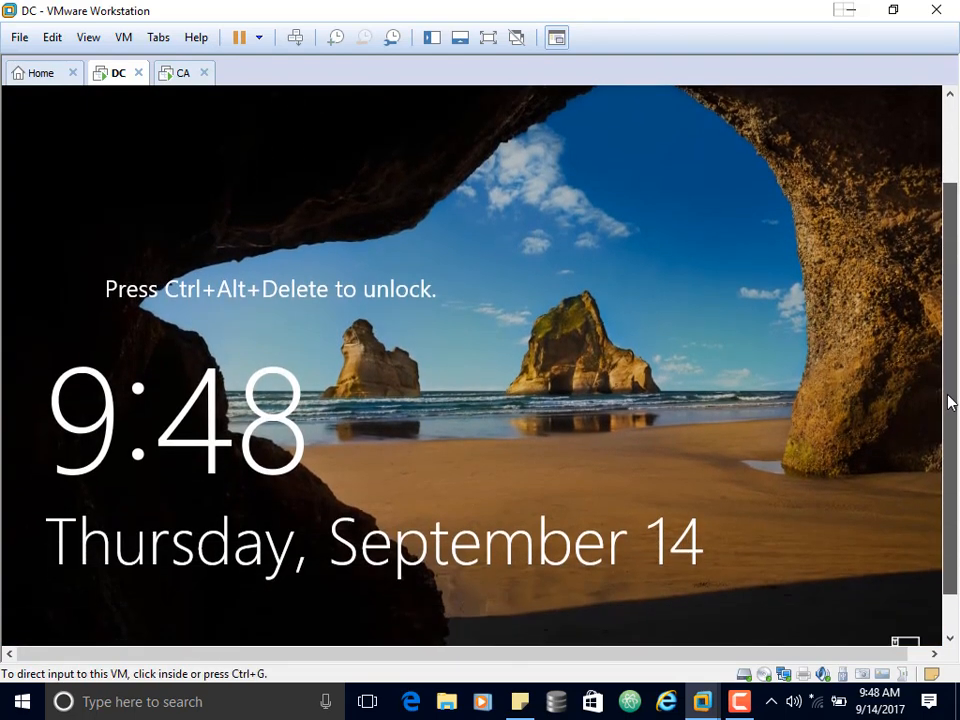
left_click(769, 396)
key("ctrl+alt+Insert")
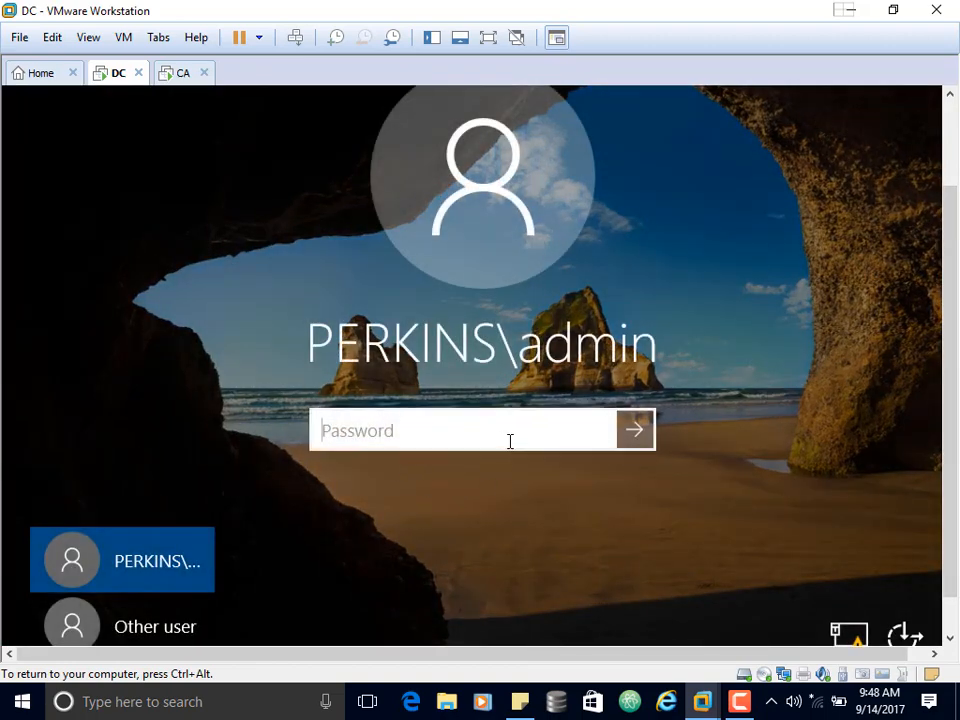
left_click(160, 627)
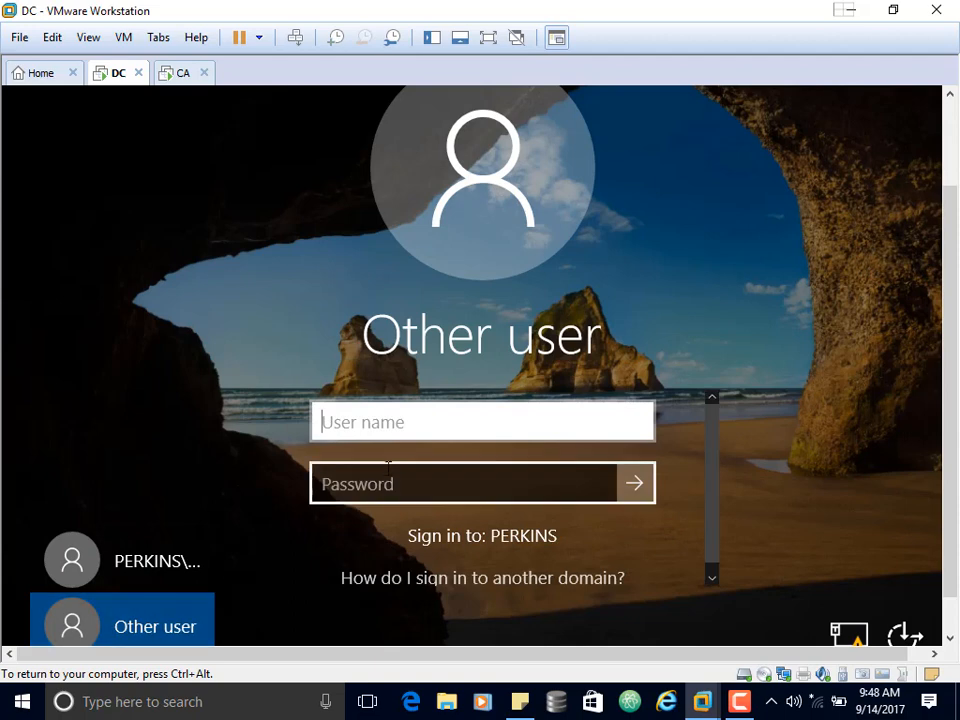
left_click(418, 427)
type("adm")
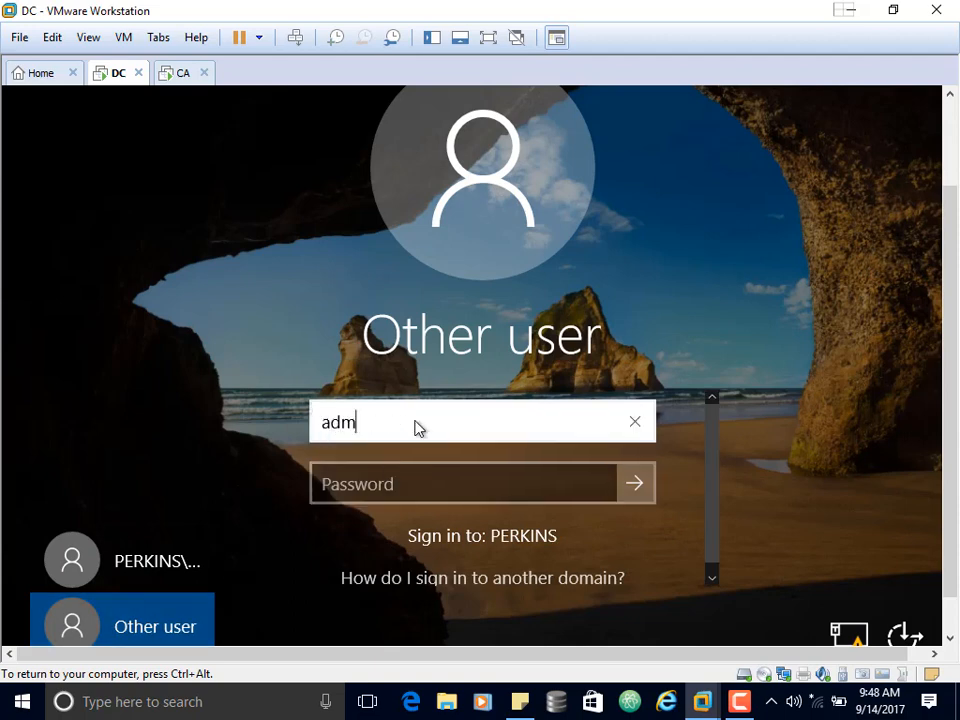
type("inistrator")
key("Tab")
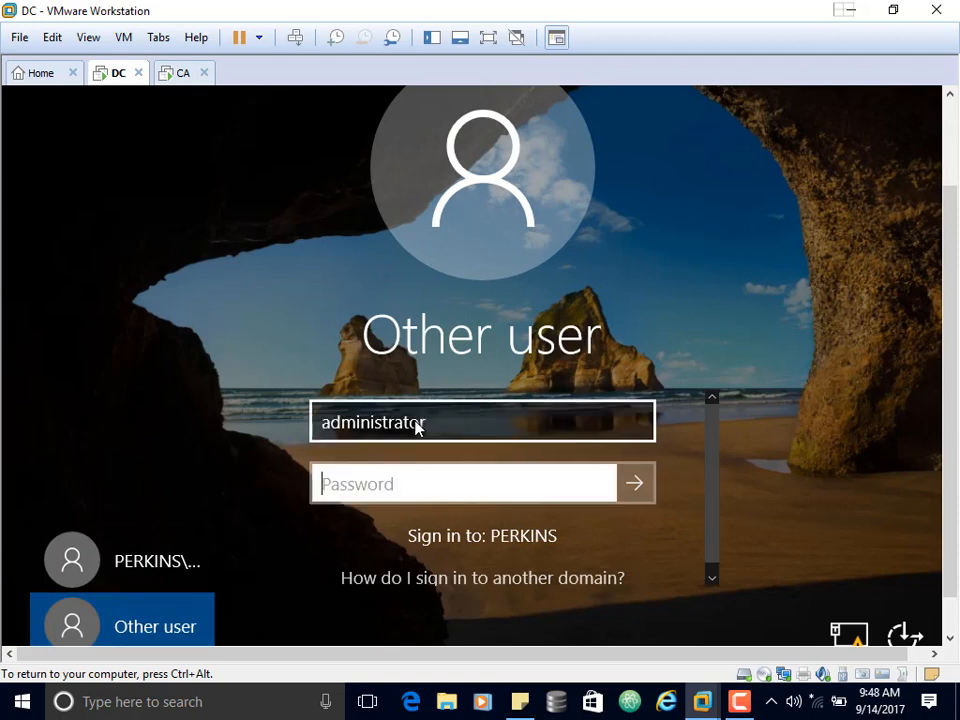
type("P@ssw0rd")
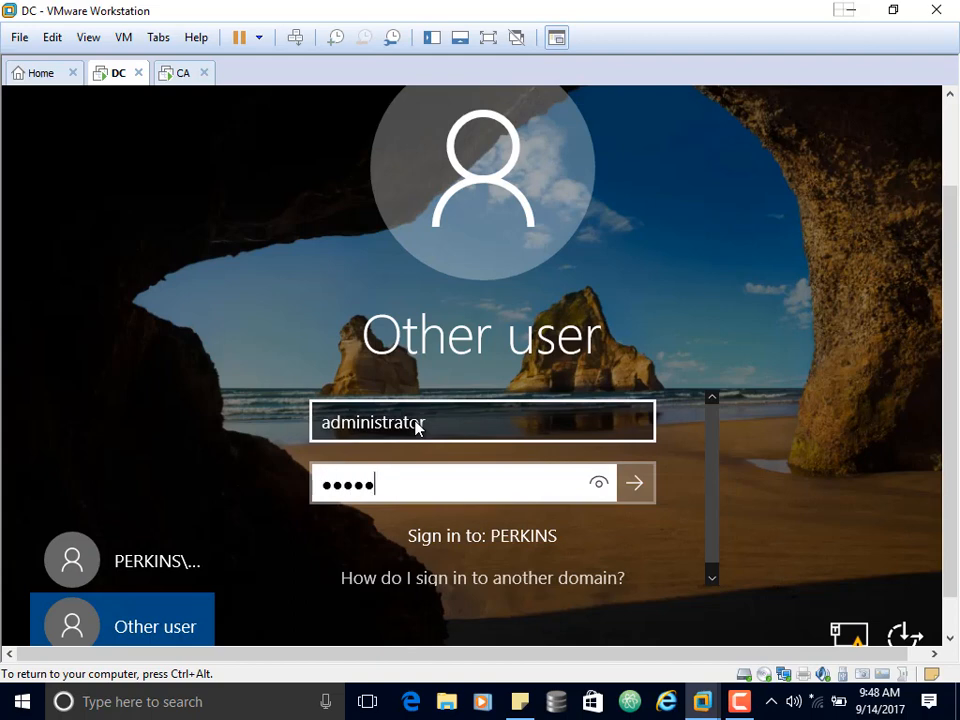
key("Return")
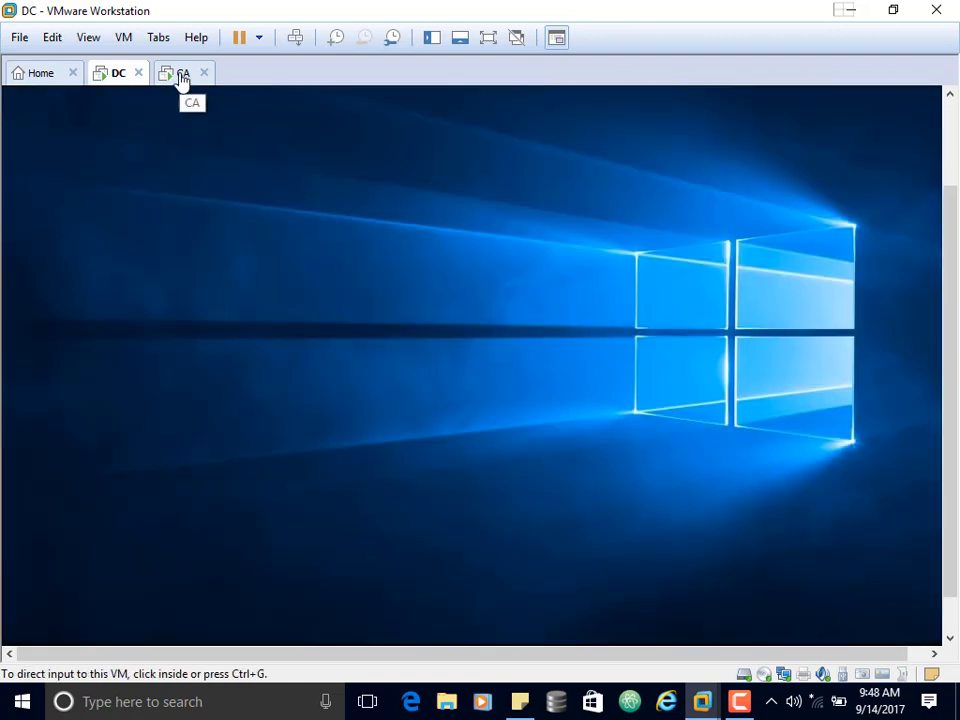
Switch to the CA virtual machine and sign in as the other user admin with the account password.
left_click(183, 75)
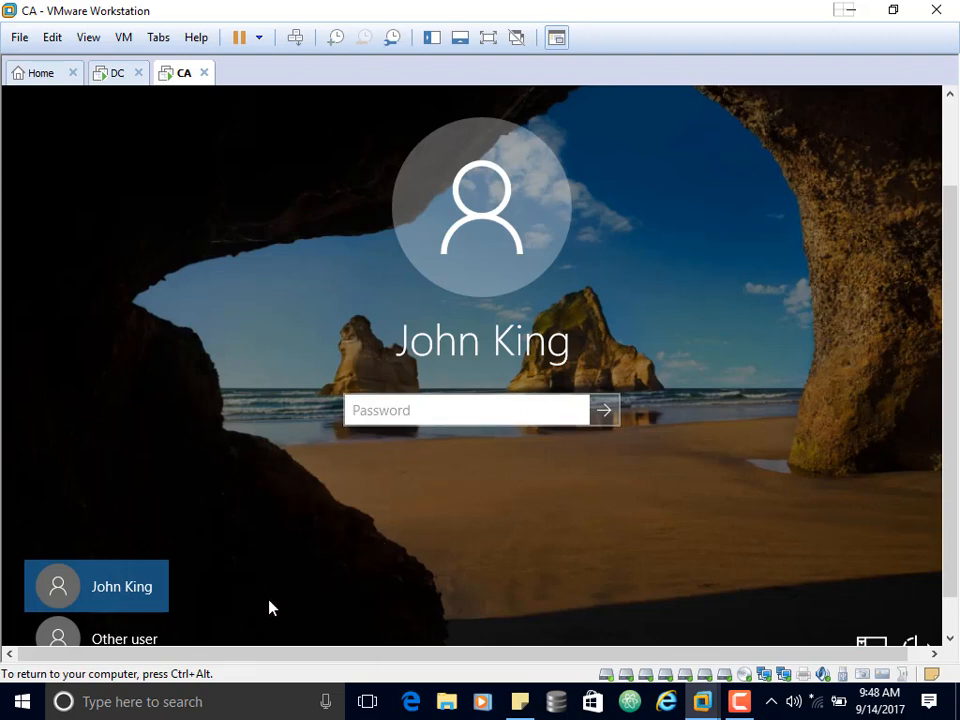
left_click(133, 639)
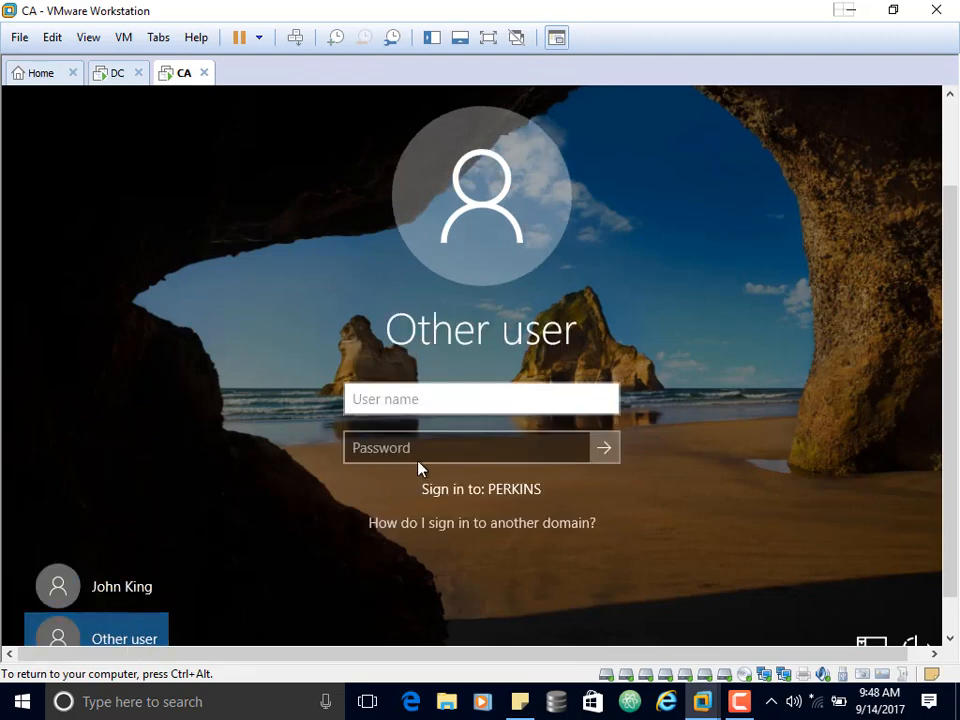
left_click(429, 411)
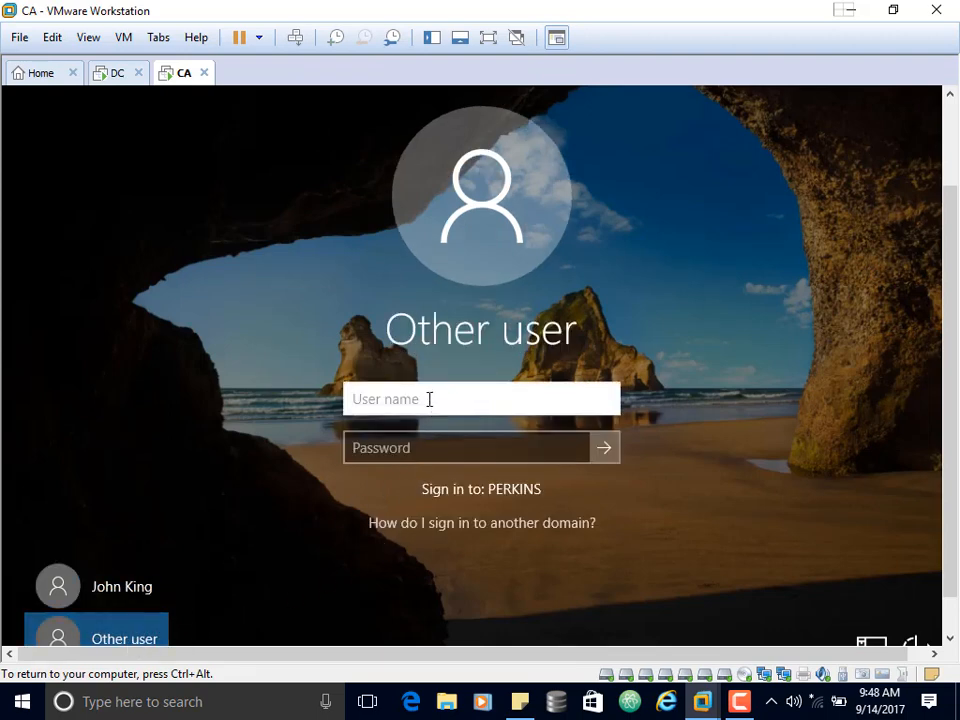
type("admin")
key("Tab")
type("****")
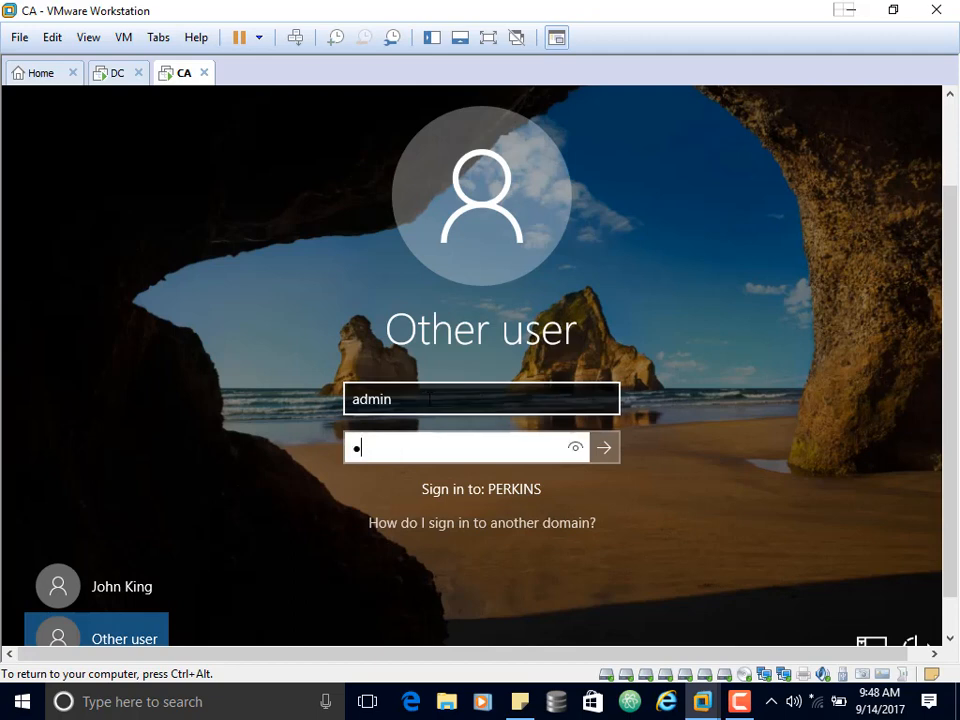
type("****")
key("Return")
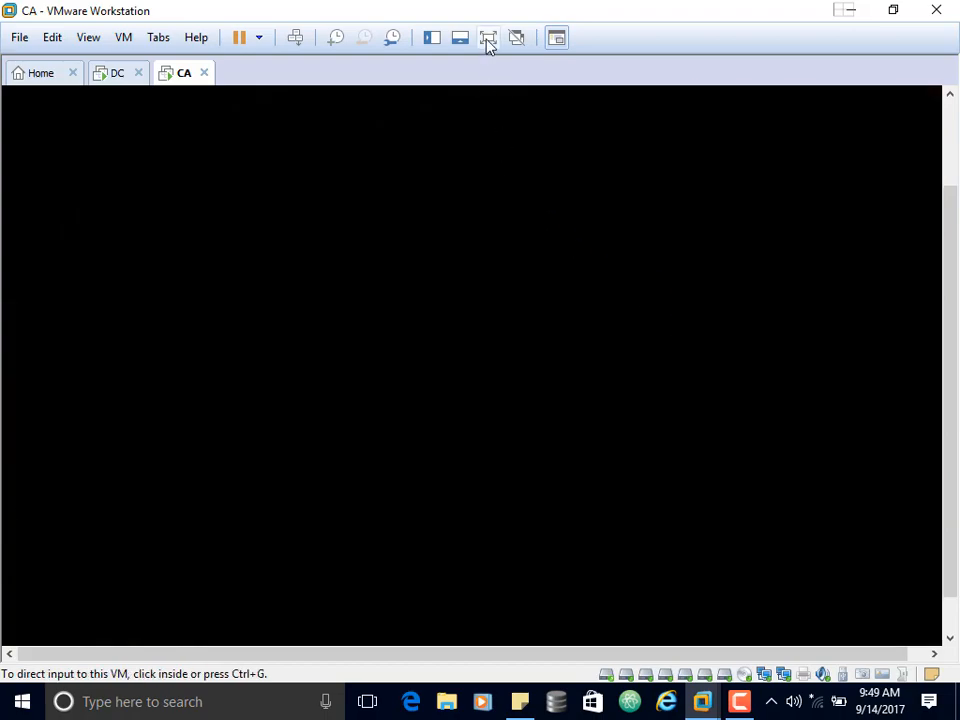
Show the CA virtual machine in full screen and cancel the Shutdown Event Tracker and VMware Tools log-off prompts.
left_click(488, 38)
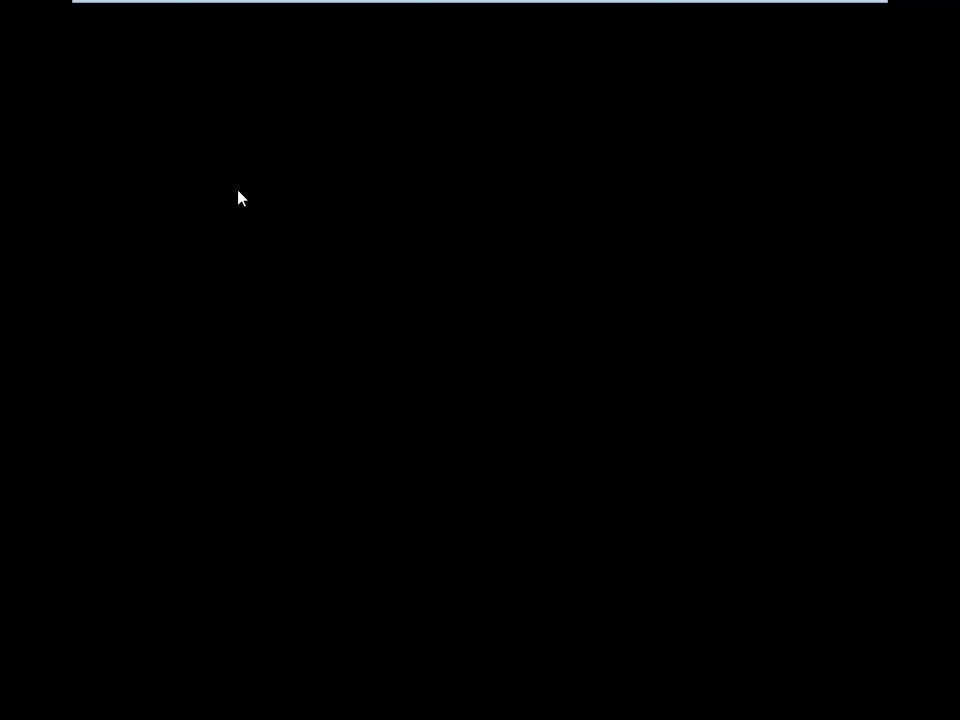
mouse_move(580, 5)
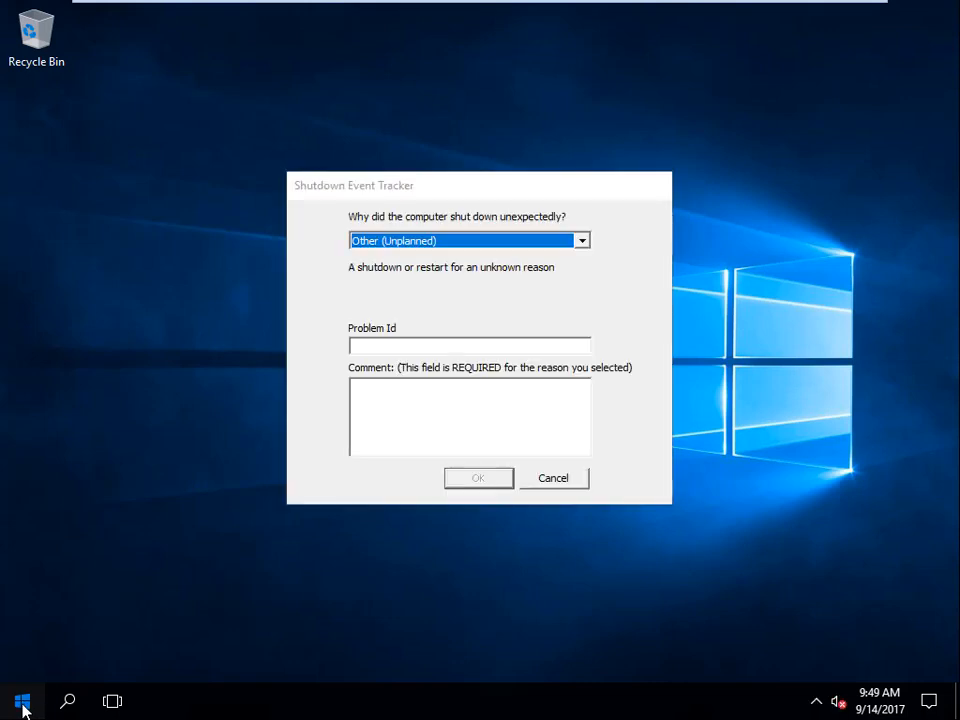
left_click(23, 706)
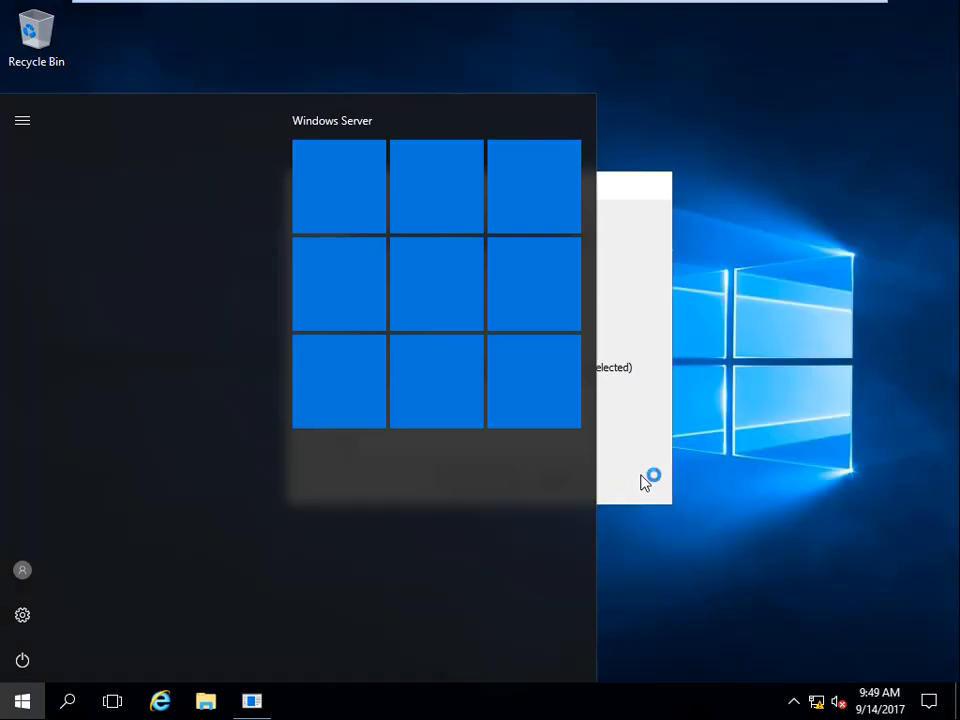
left_click(643, 480)
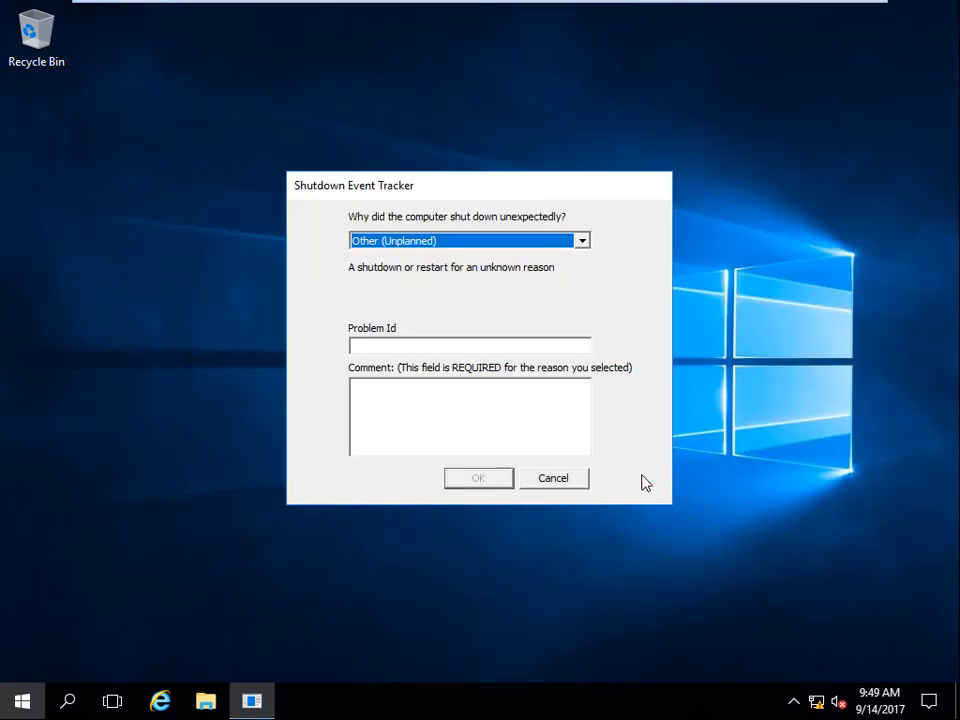
left_click(575, 486)
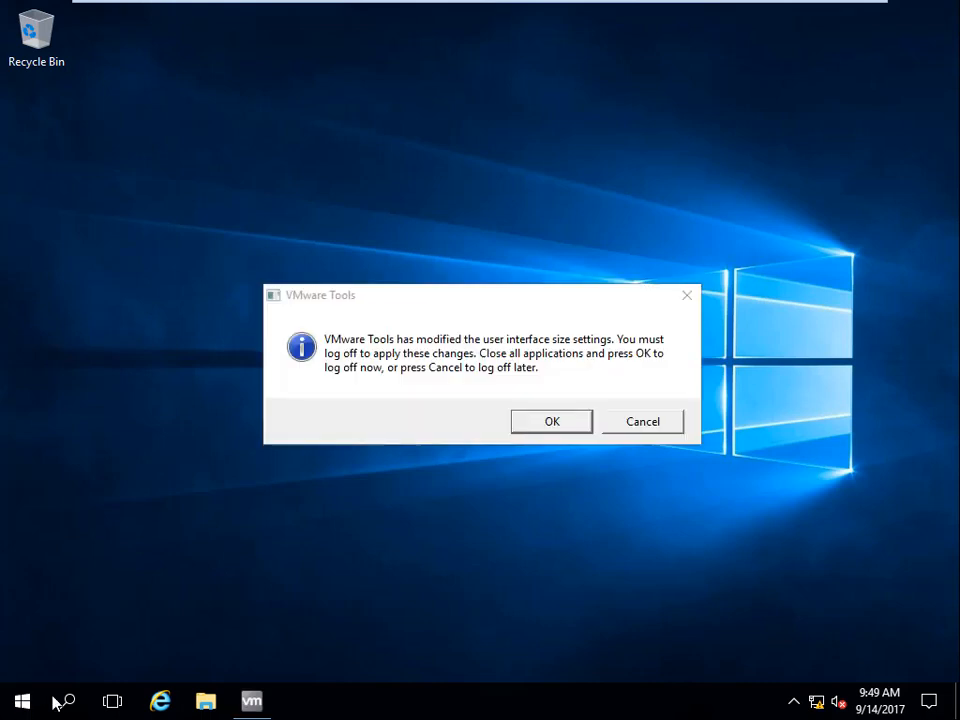
left_click(678, 421)
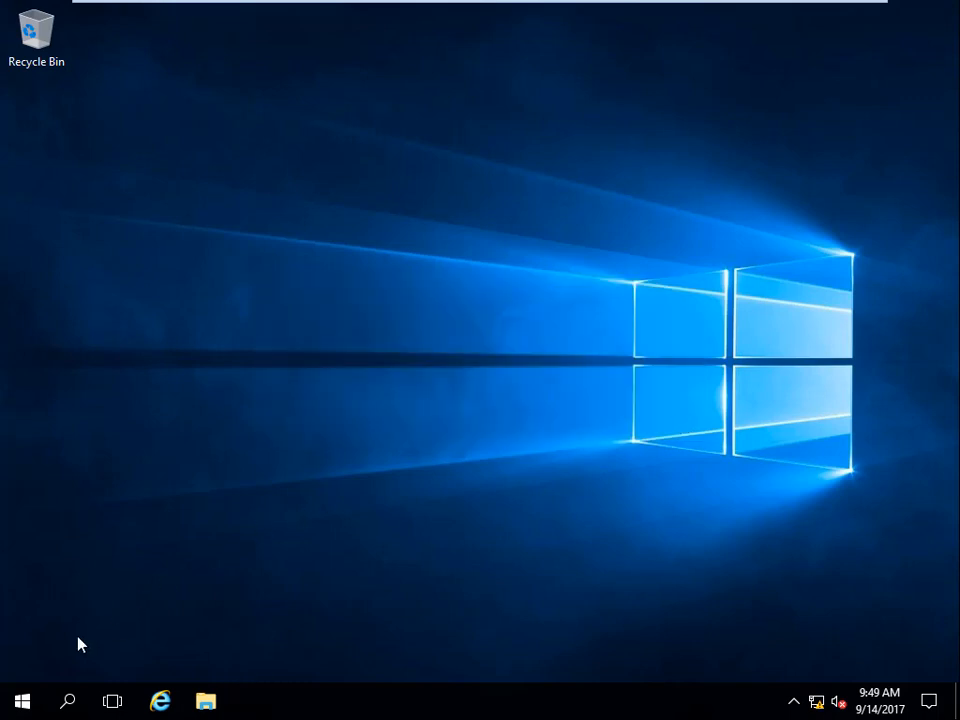
Open Server Manager on the CA server and display the Local Server properties.
left_click(22, 701)
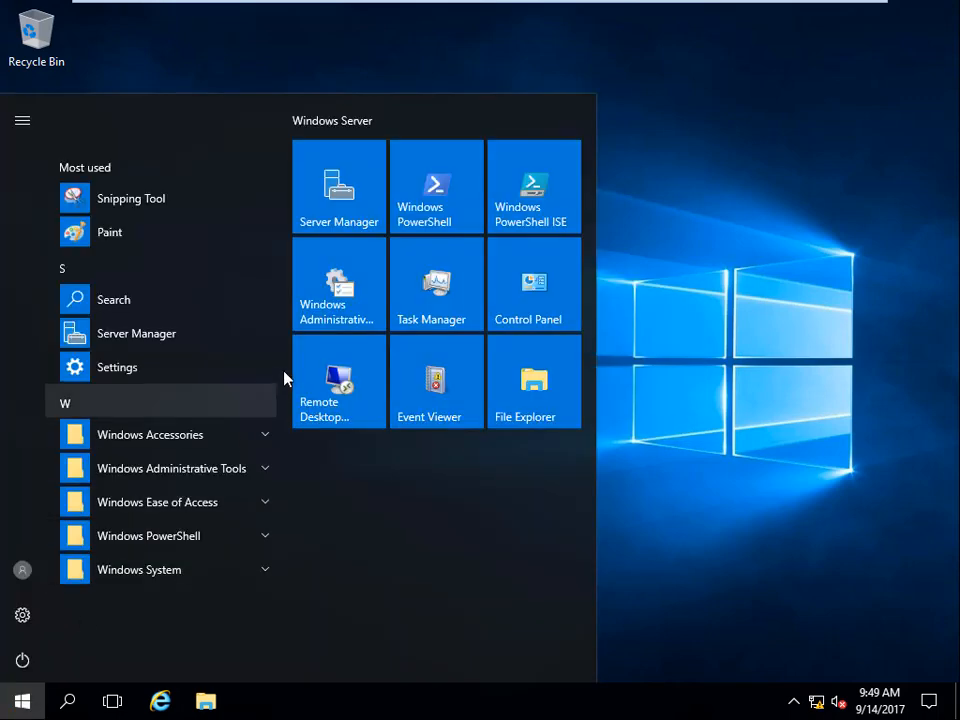
left_click(360, 194)
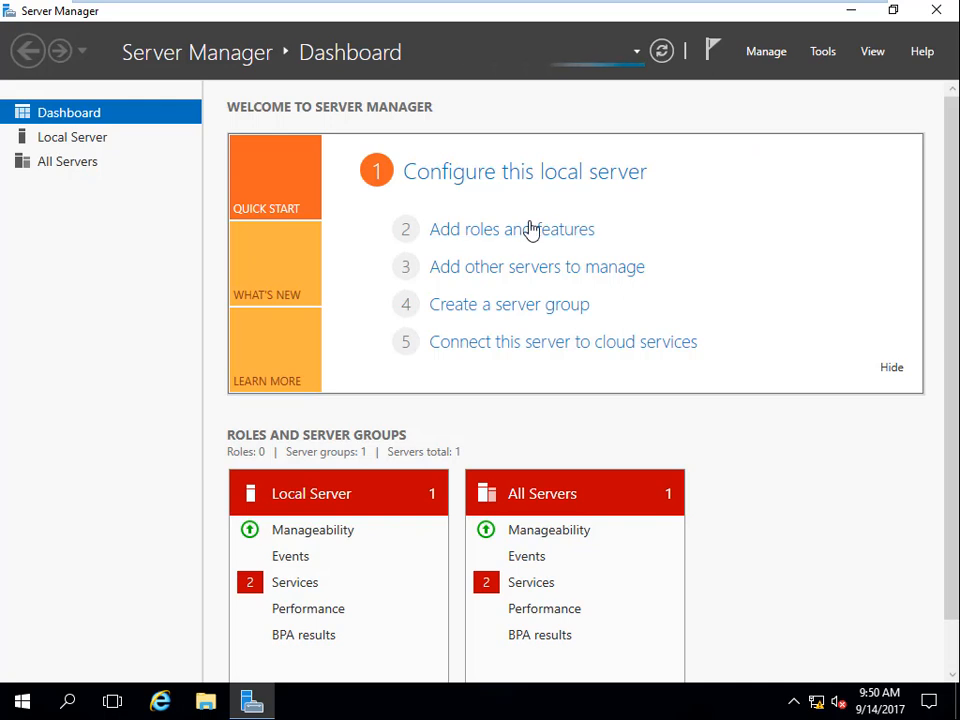
left_click(86, 143)
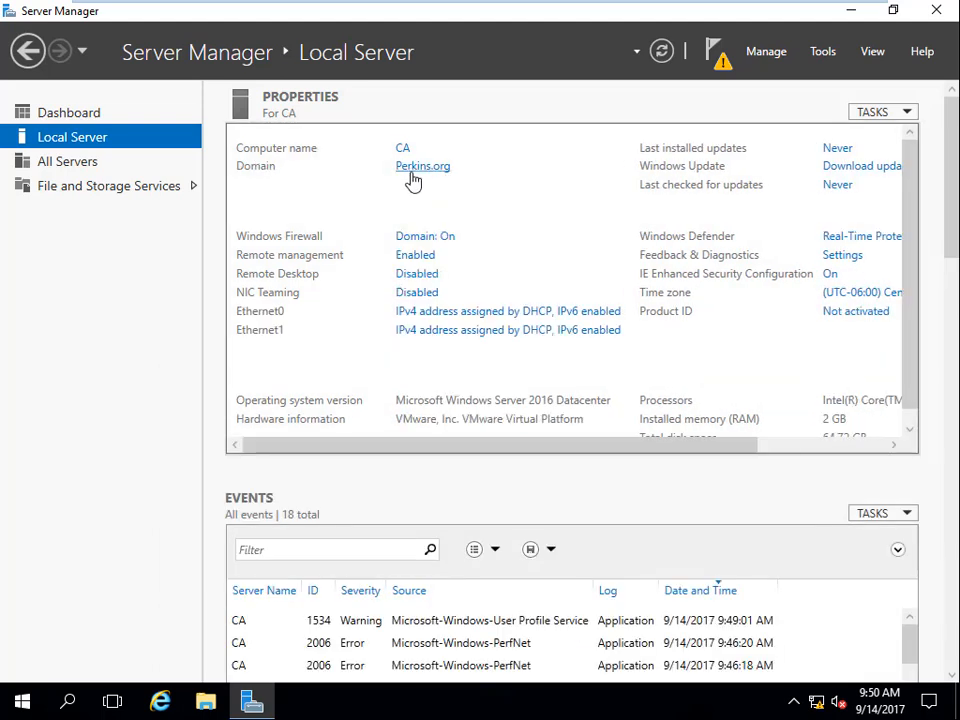
Check the Server Manager warning notification, close it, and return to the Dashboard.
left_click(722, 63)
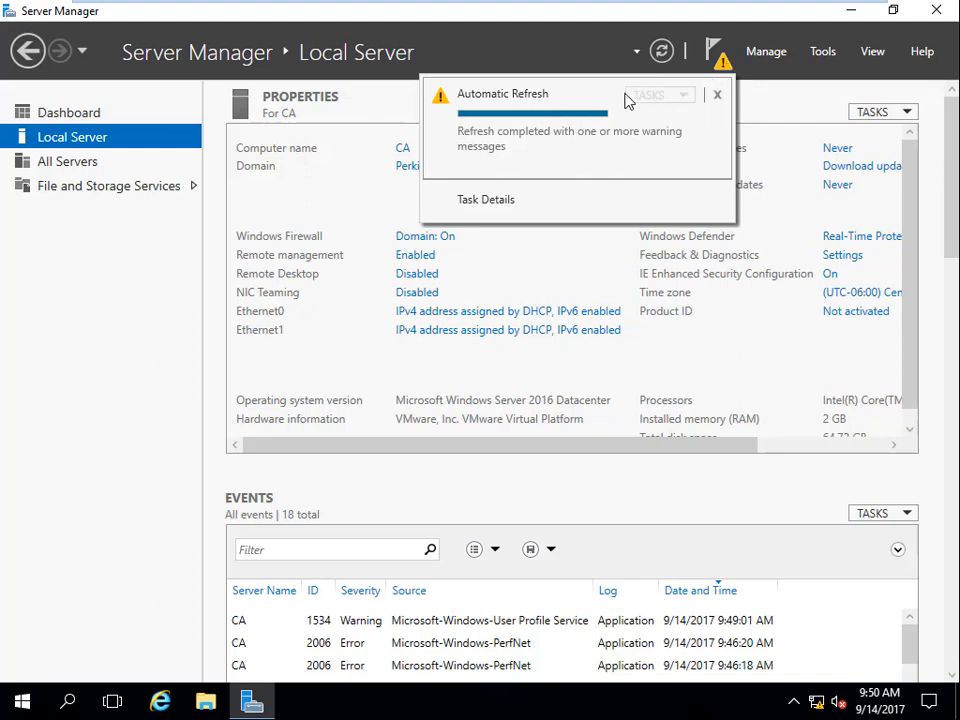
left_click(574, 54)
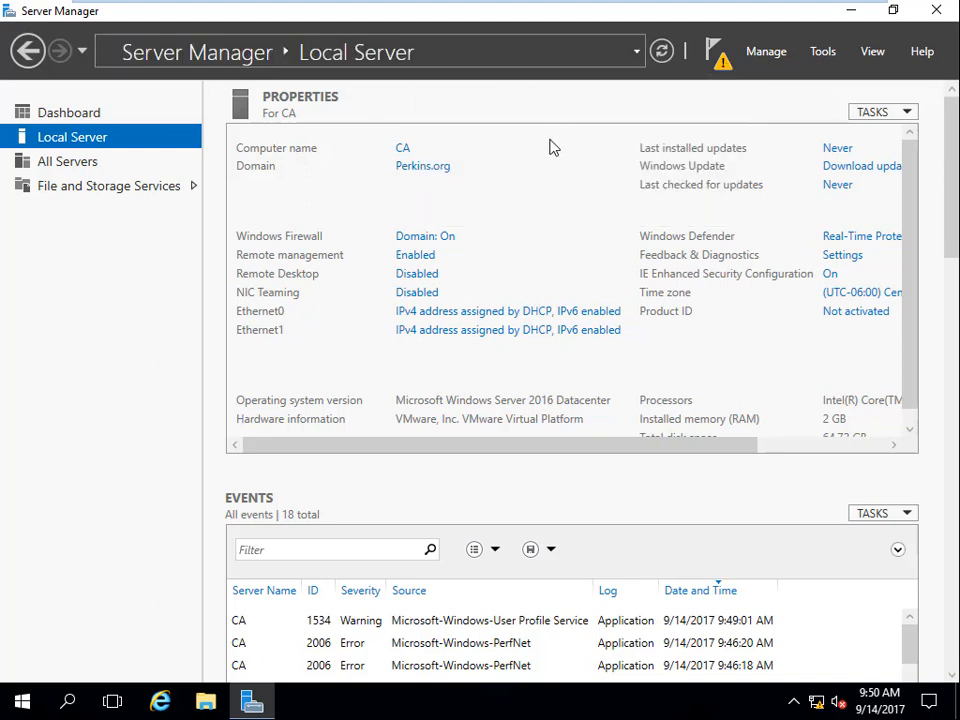
left_click(72, 114)
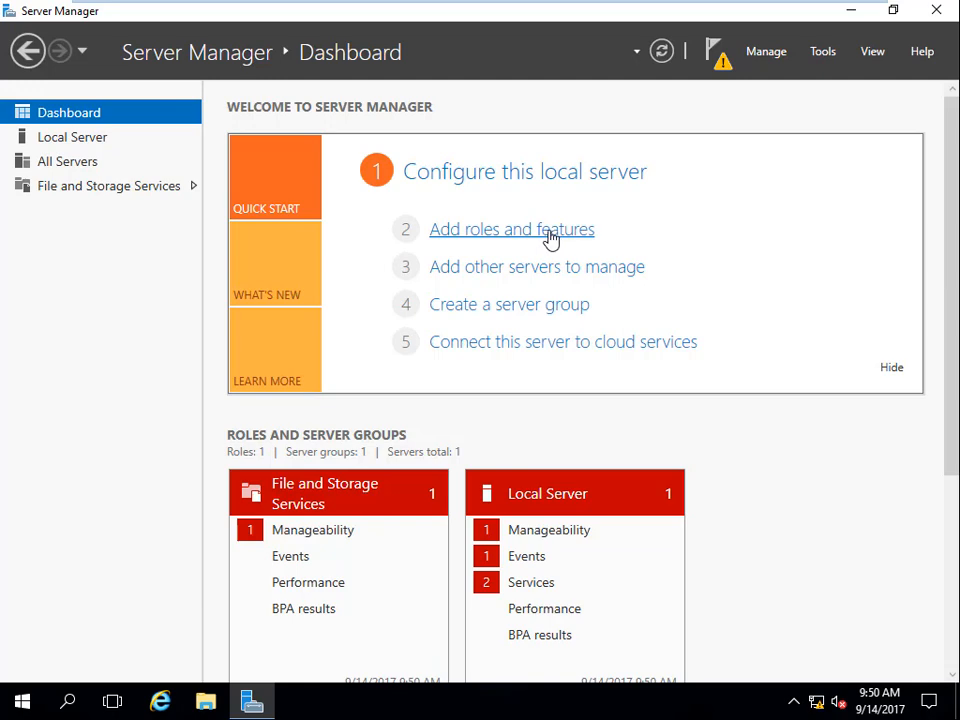
Examine the CA server's Local Server properties, including domain, firewall, network adapters, security configuration and time zone.
left_click(106, 146)
scroll(949, 268, "down", 10)
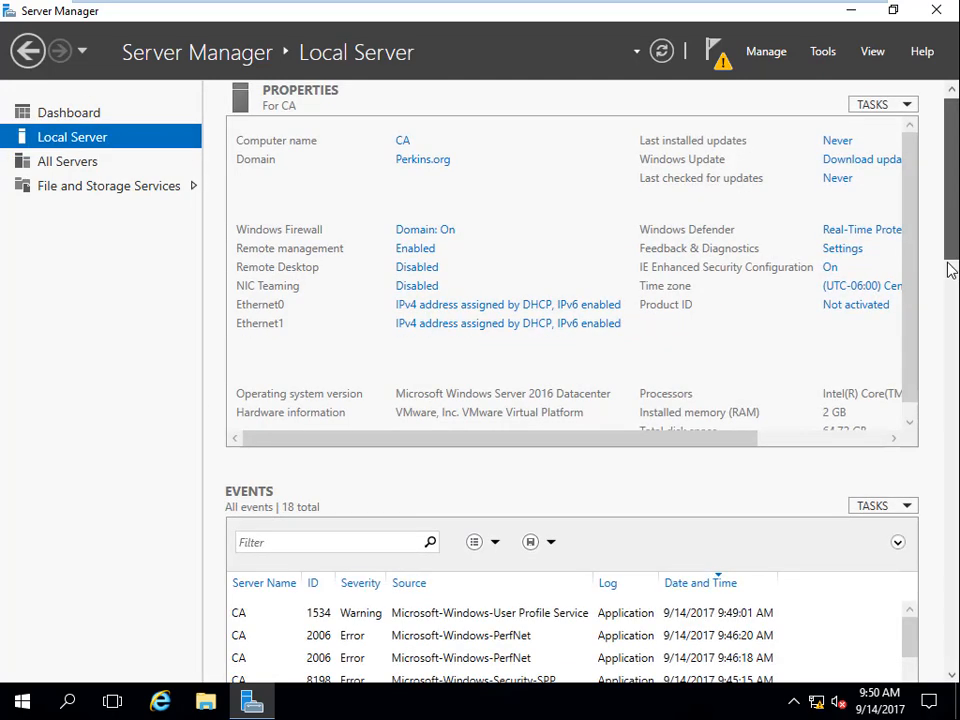
scroll(949, 268, "up", 10)
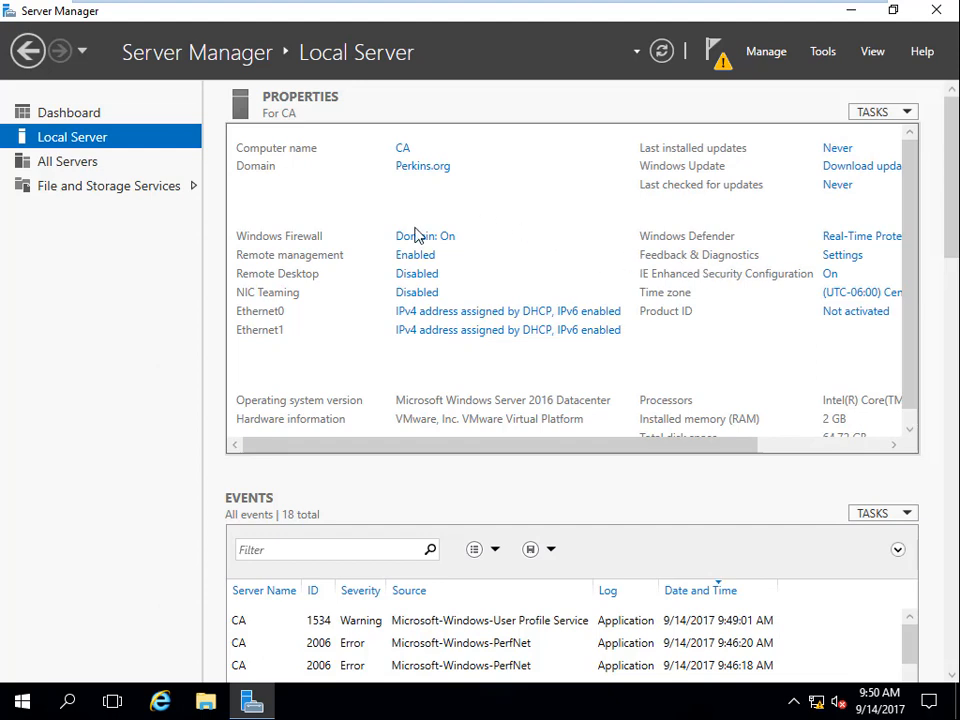
left_click_drag(673, 444, 776, 450)
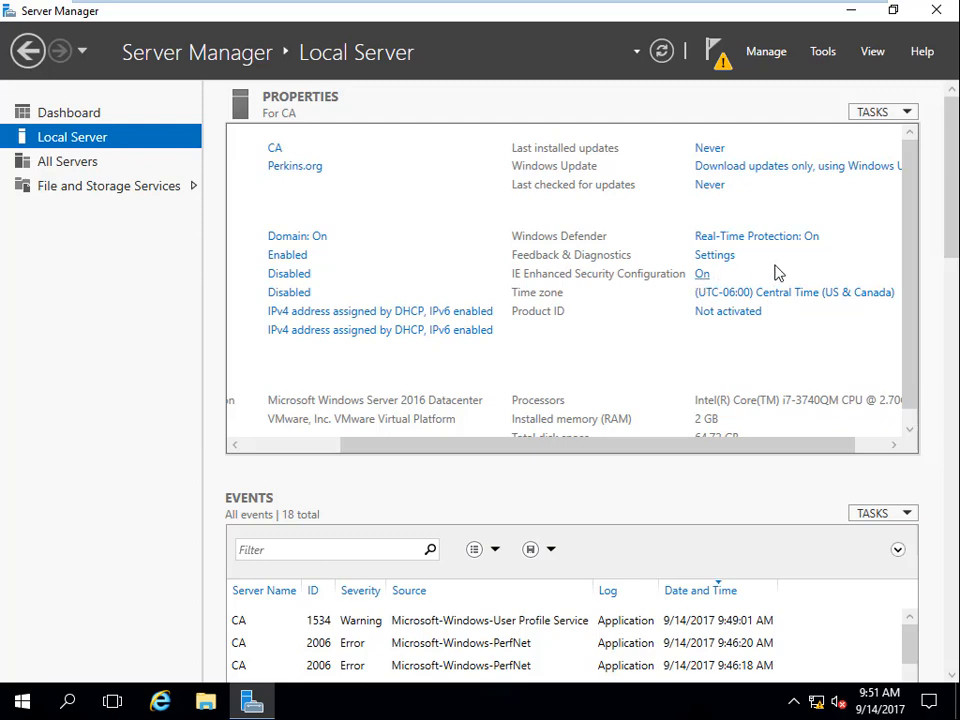
left_click_drag(562, 130, 565, 126)
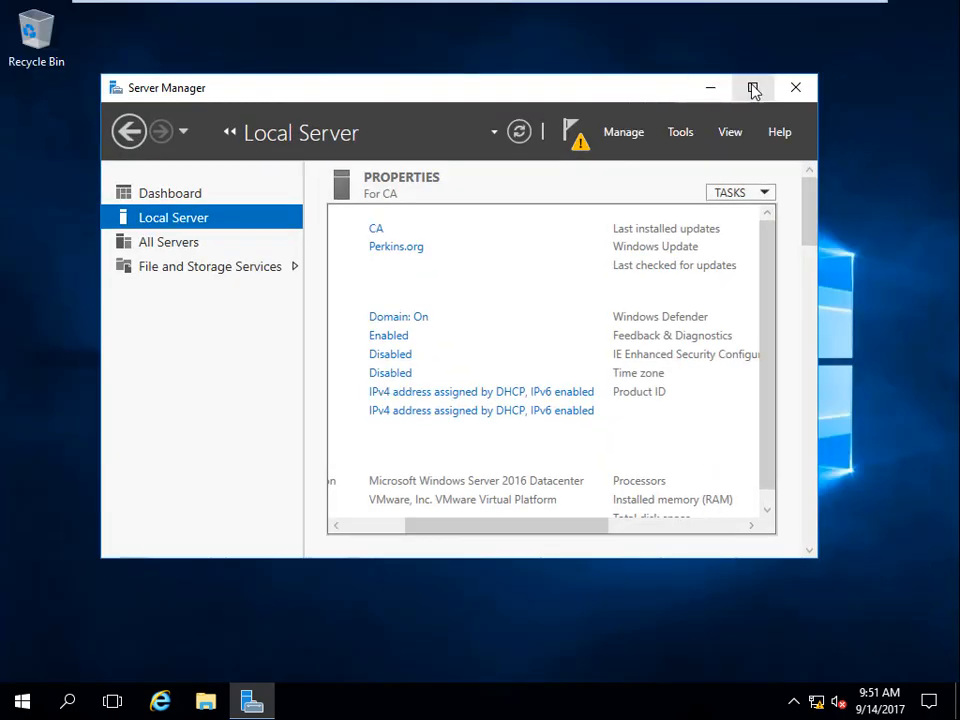
left_click(752, 88)
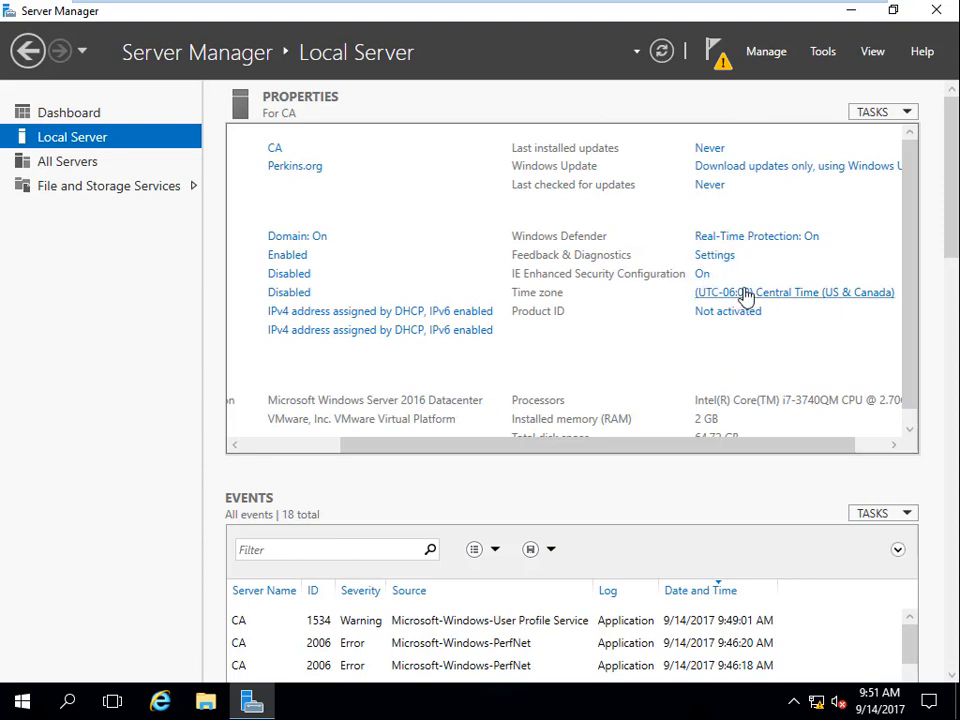
Check the CA server's Feedback & Diagnostics settings, then start the Add Roles and Features Wizard from the Dashboard.
left_click(727, 259)
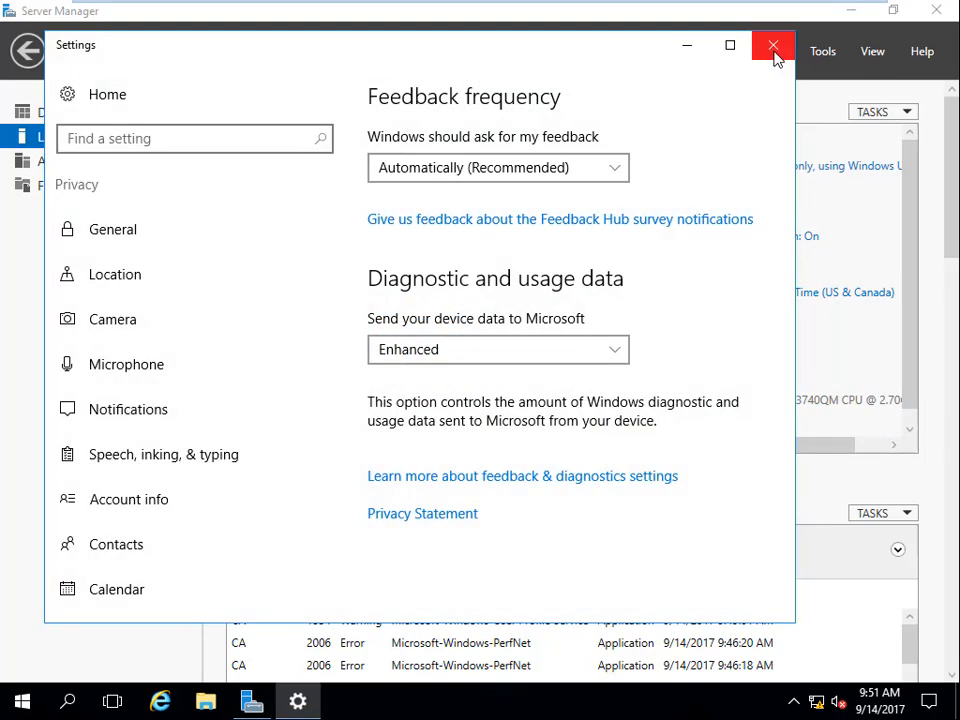
left_click(774, 50)
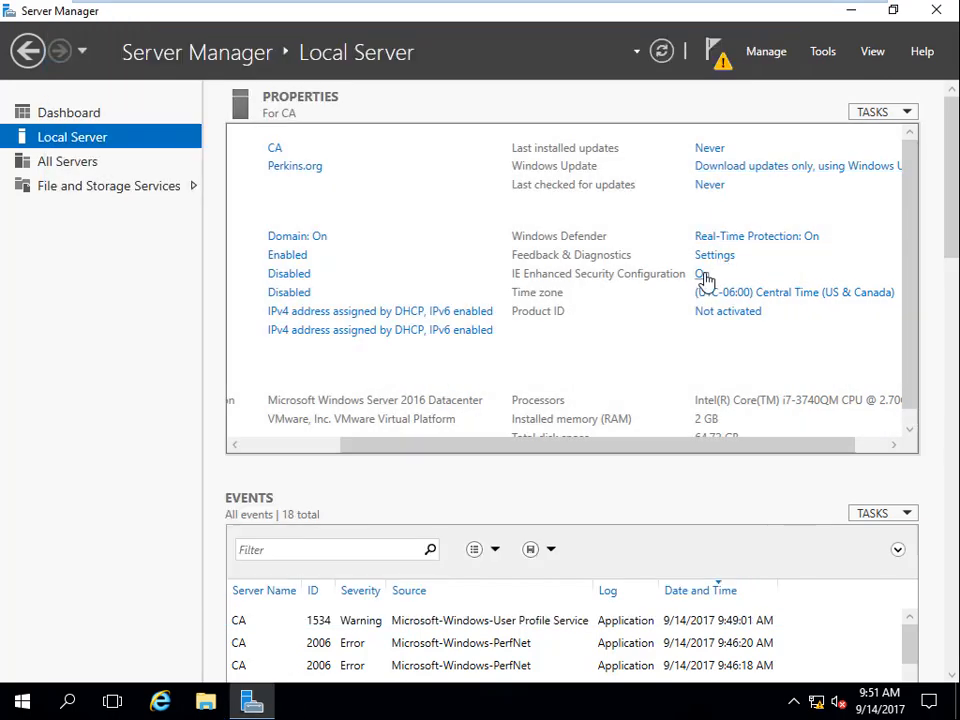
left_click(93, 116)
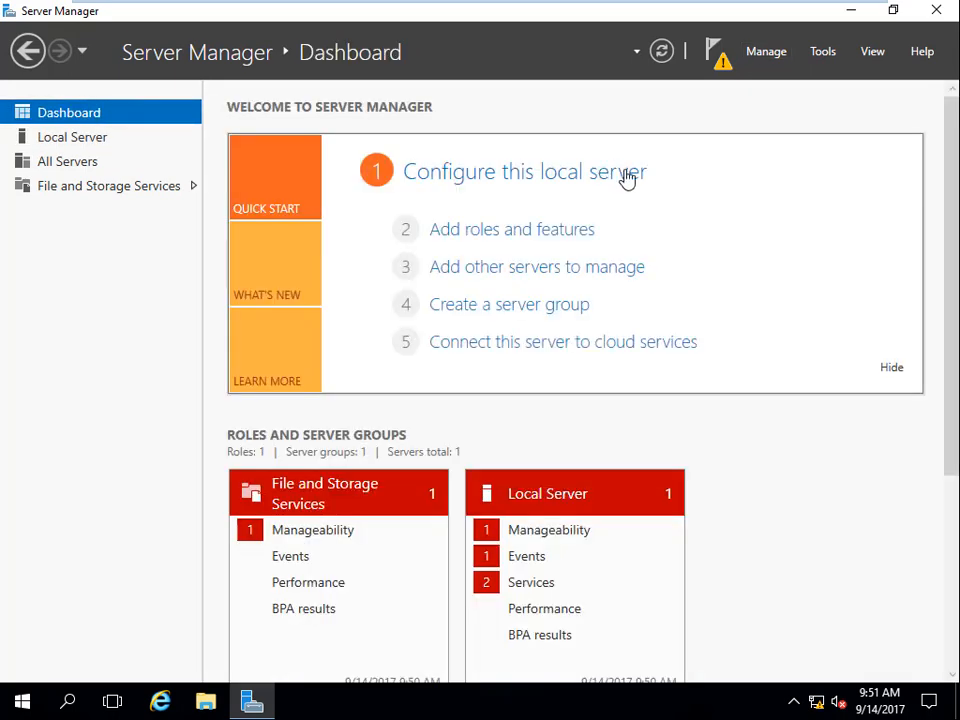
left_click(564, 233)
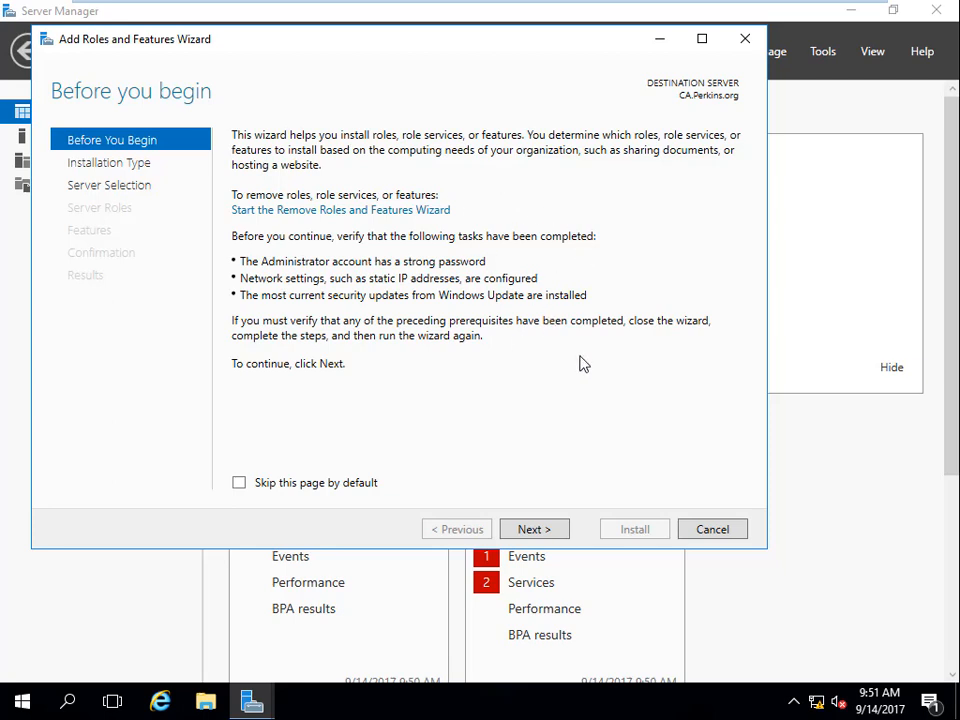
Switch to the DC virtual machine, cancel the VMware Tools log-off prompt, and open Active Directory Users and Computers.
mouse_move(574, 10)
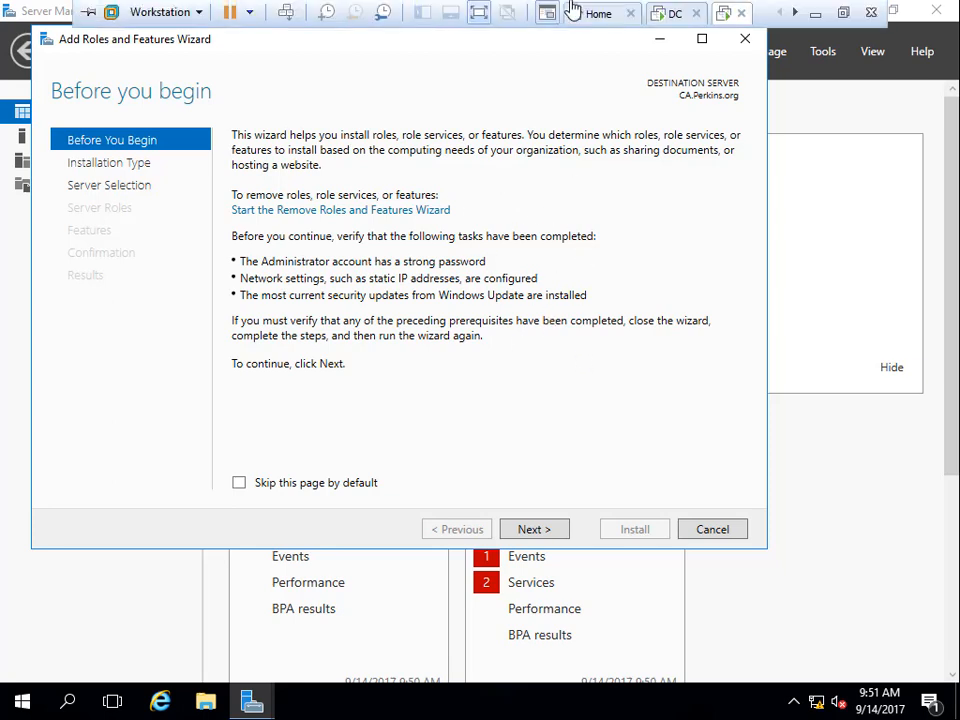
left_click(672, 16)
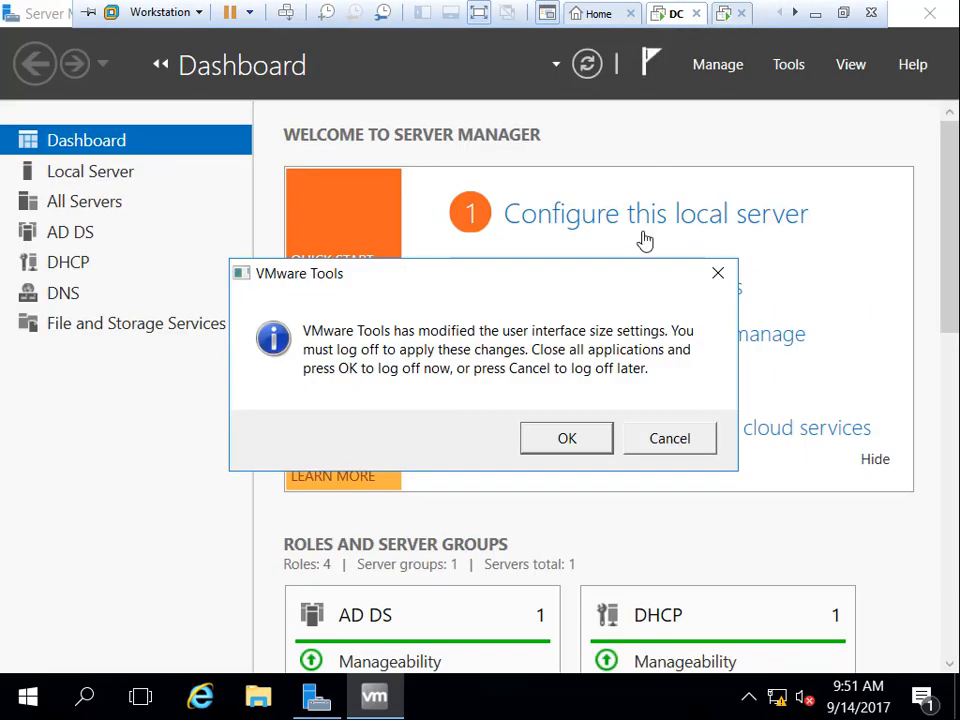
left_click(684, 447)
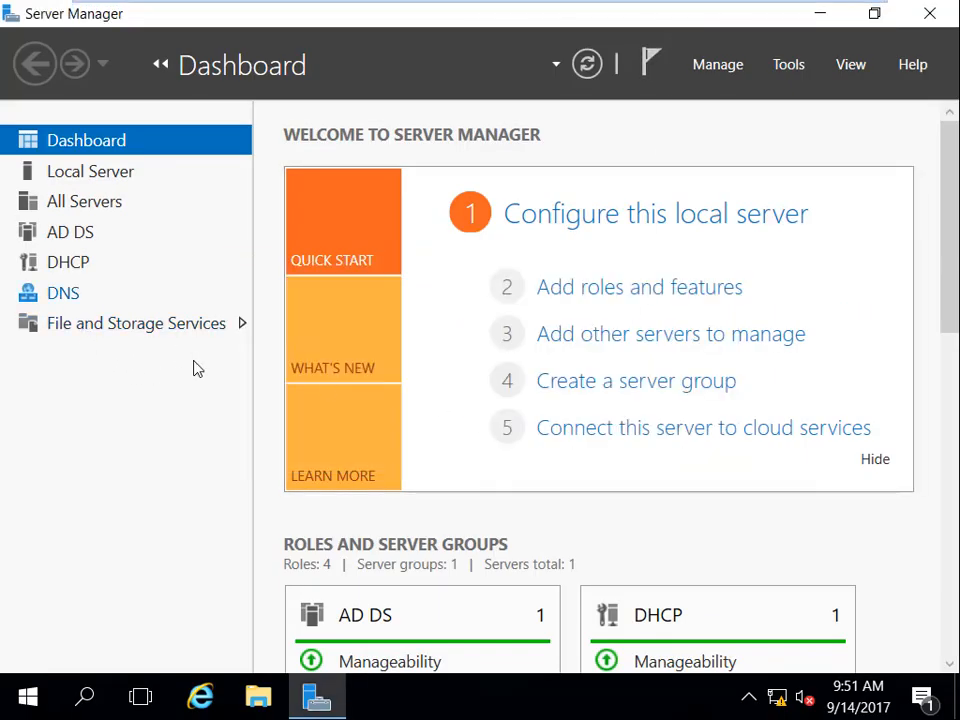
left_click(787, 66)
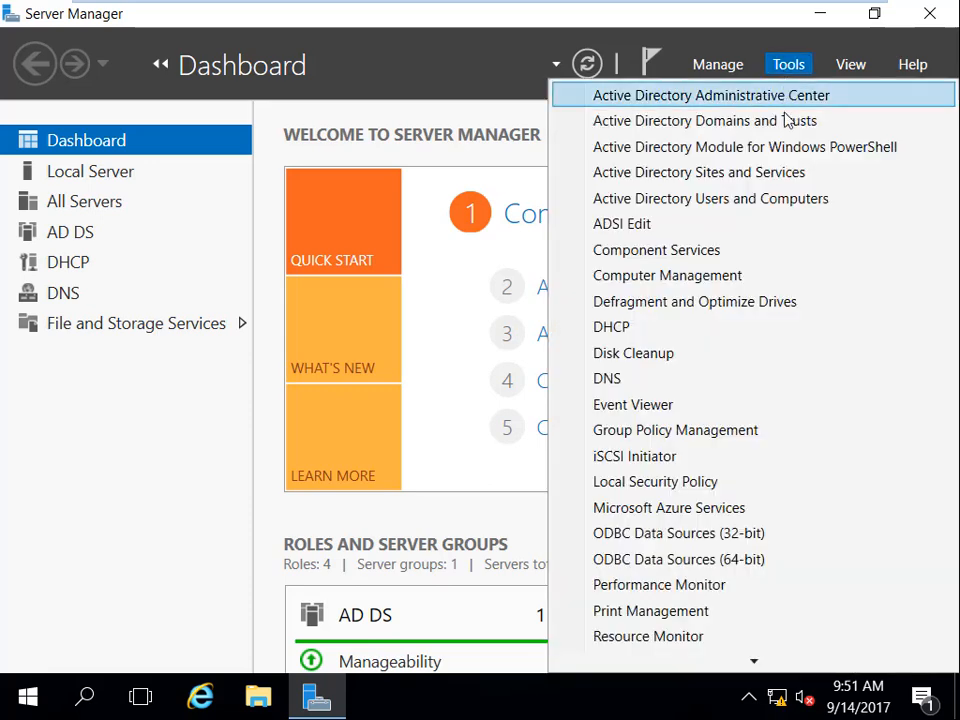
left_click(745, 203)
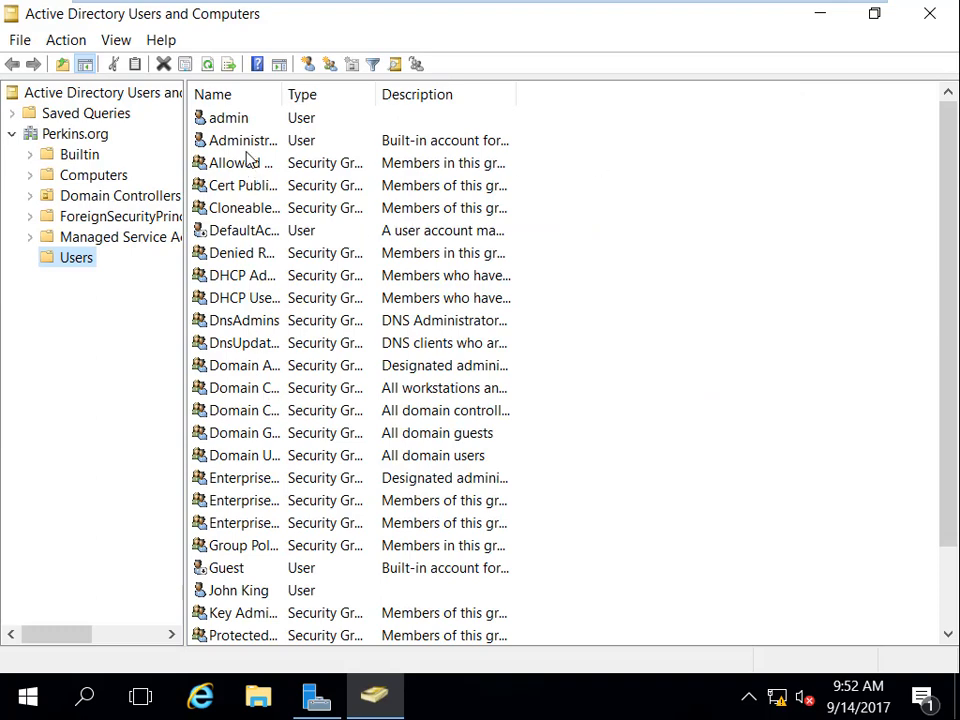
Open the admin user's properties and examine its group memberships and their domain folders.
double_click(230, 119)
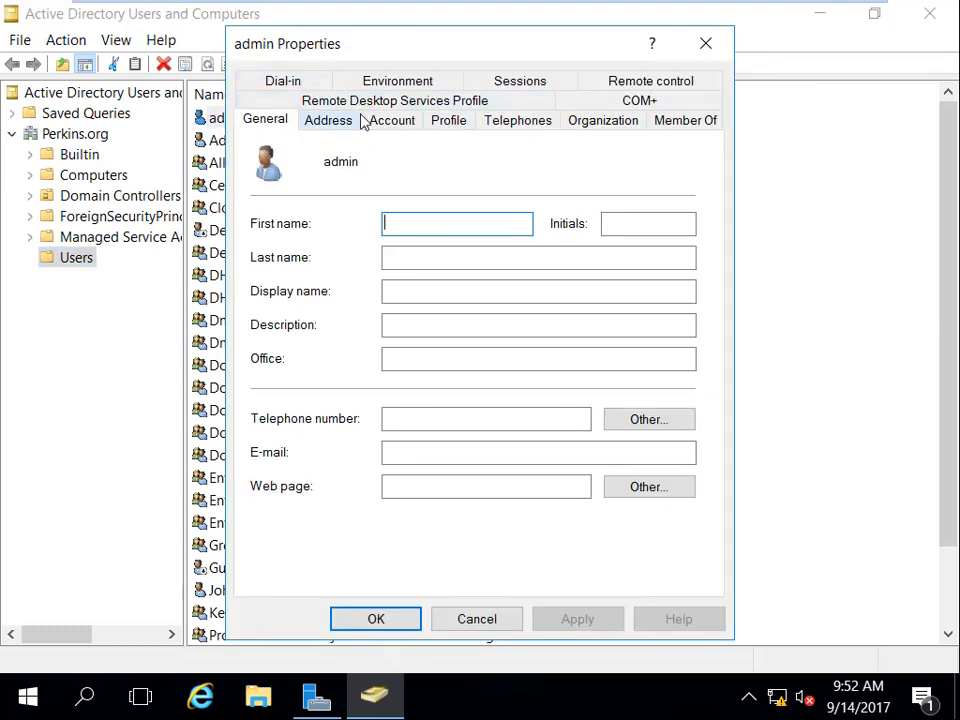
left_click(697, 126)
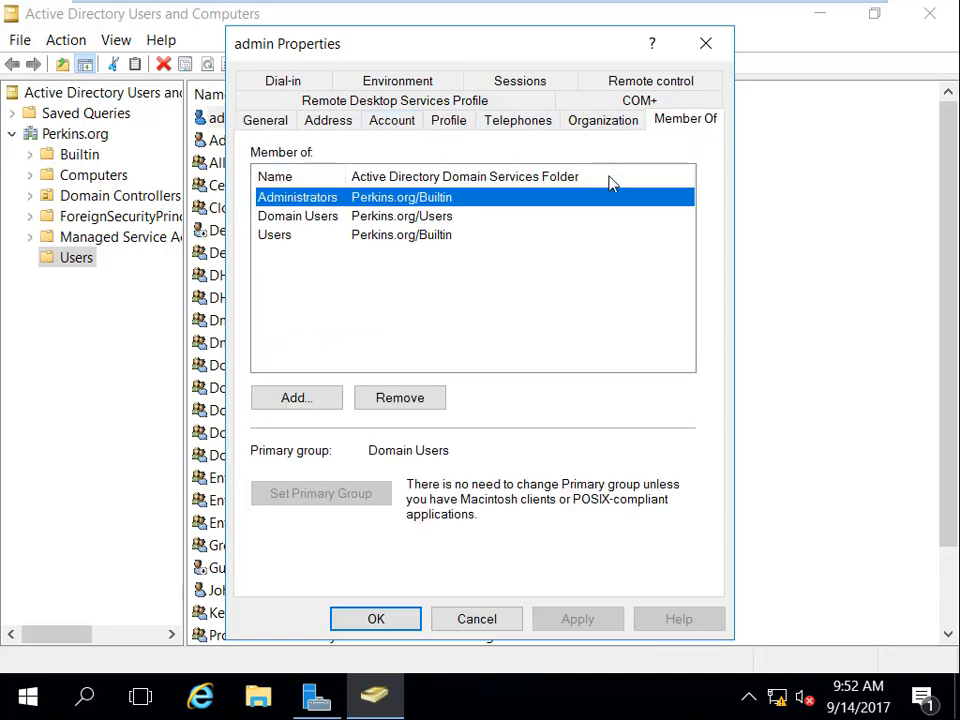
left_click(318, 218)
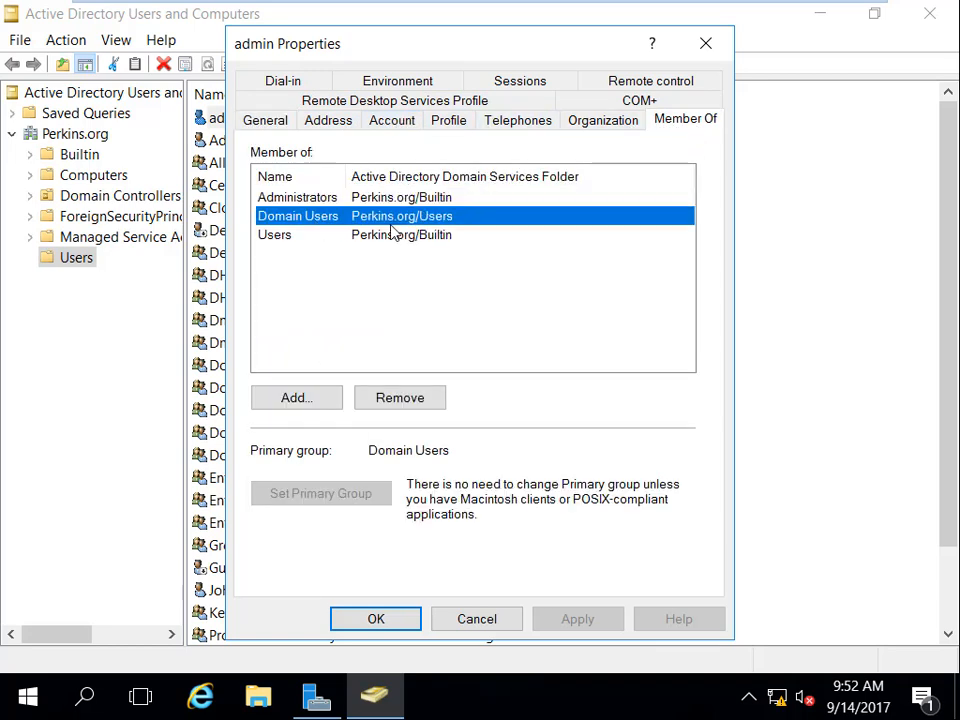
left_click(414, 201)
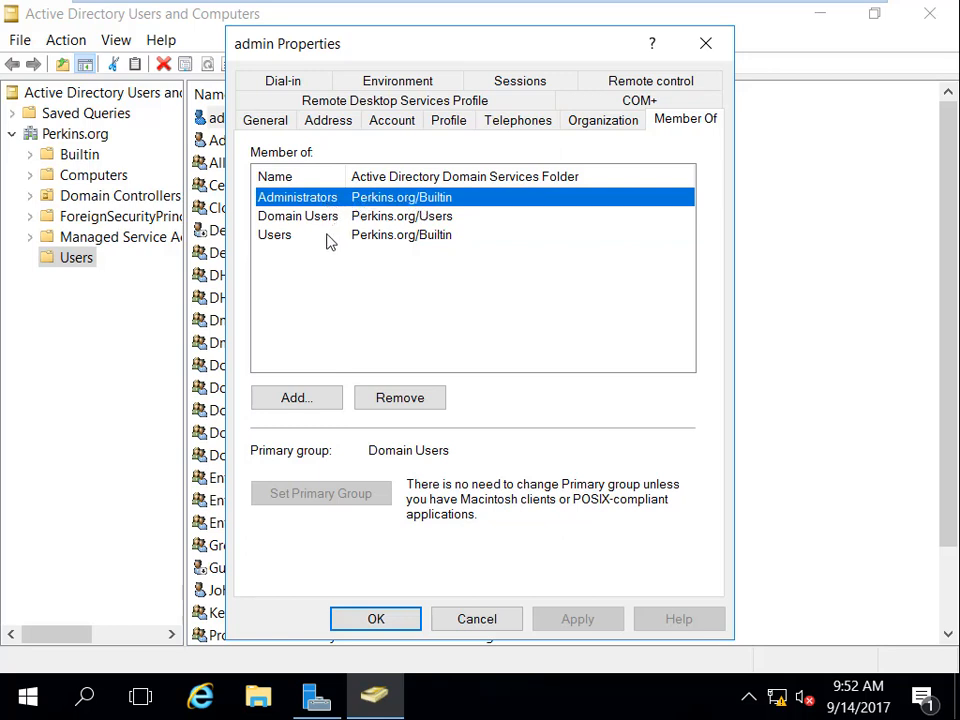
left_click(415, 238)
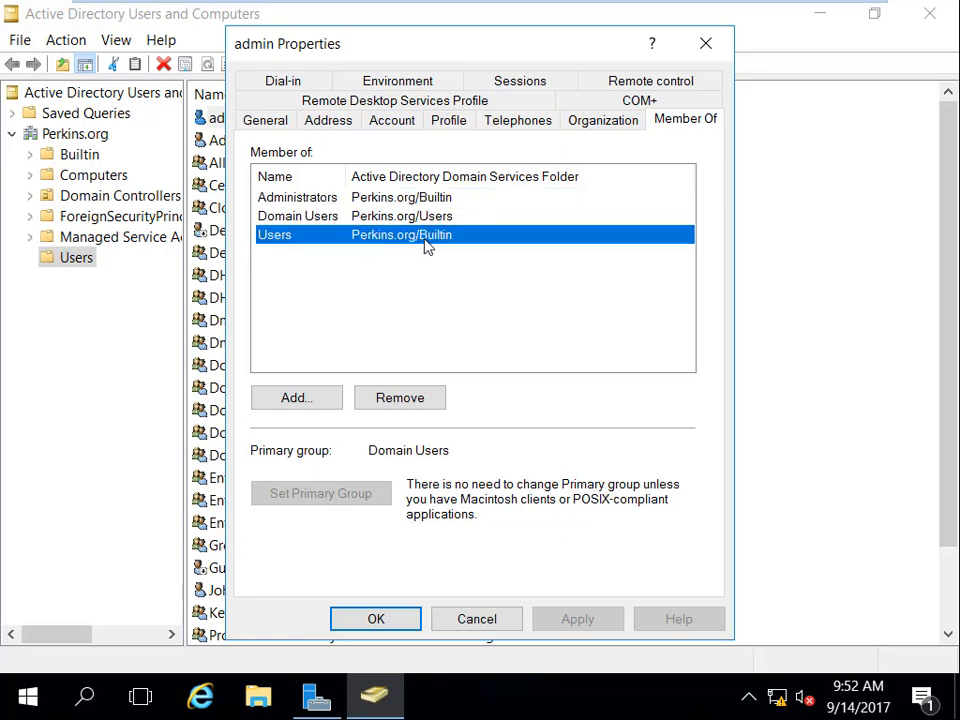
left_click(345, 216)
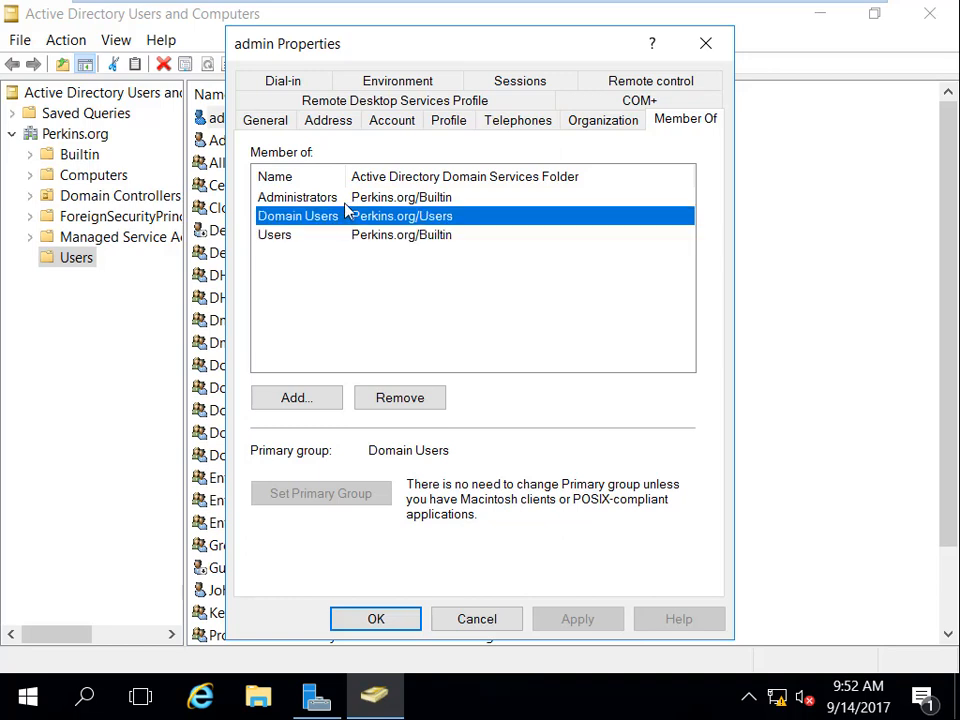
left_click(346, 203)
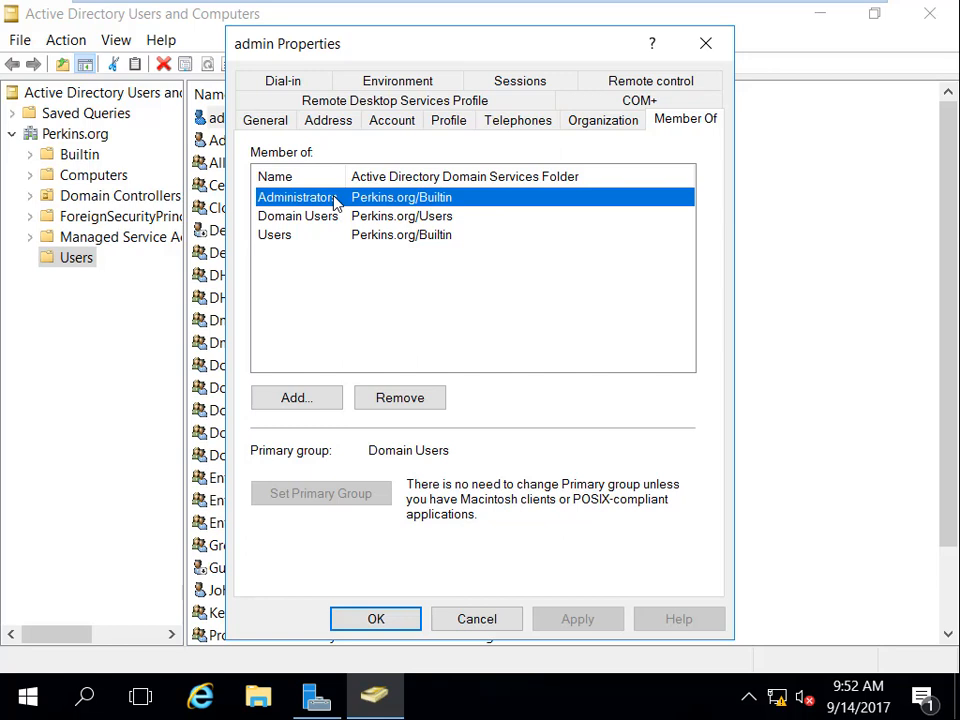
Add the admin user to the Domain Admins group, apply the change, and close its properties.
left_click(333, 398)
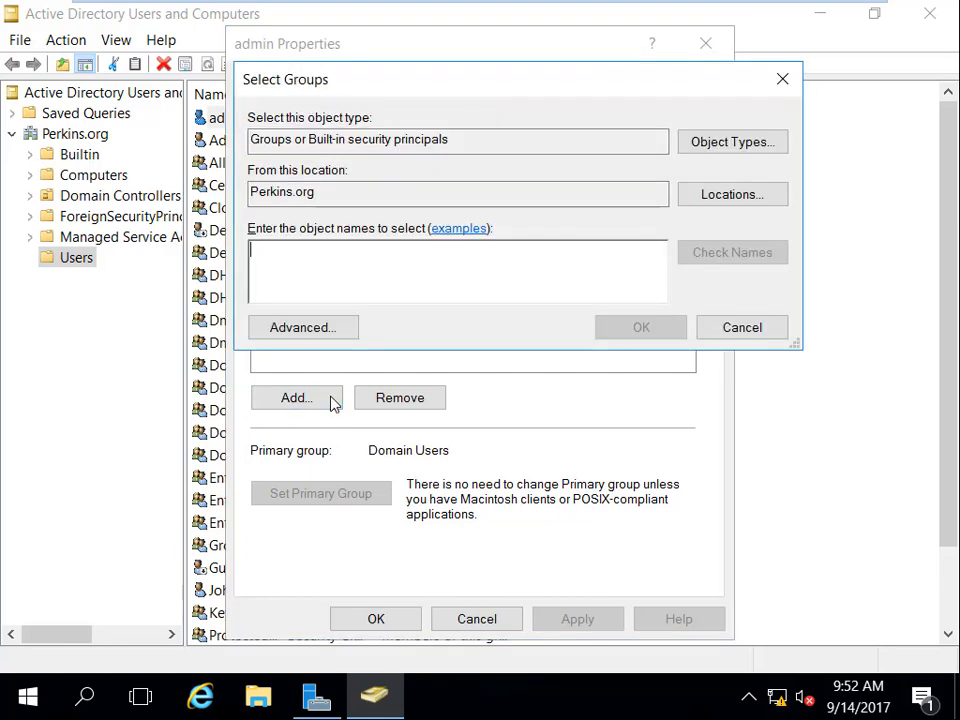
type("doma")
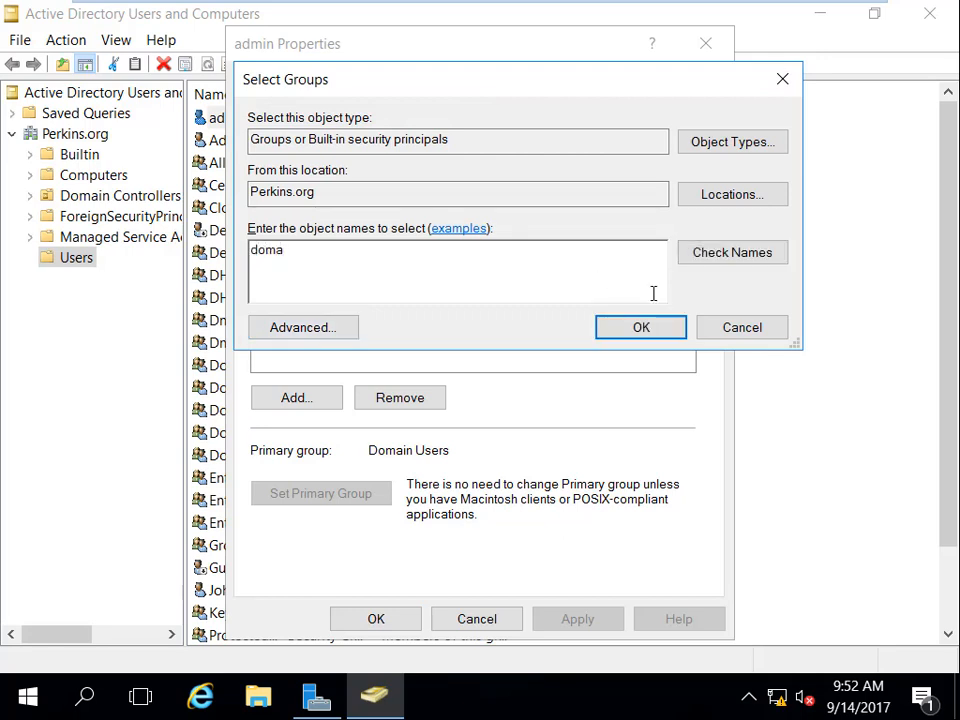
left_click(724, 259)
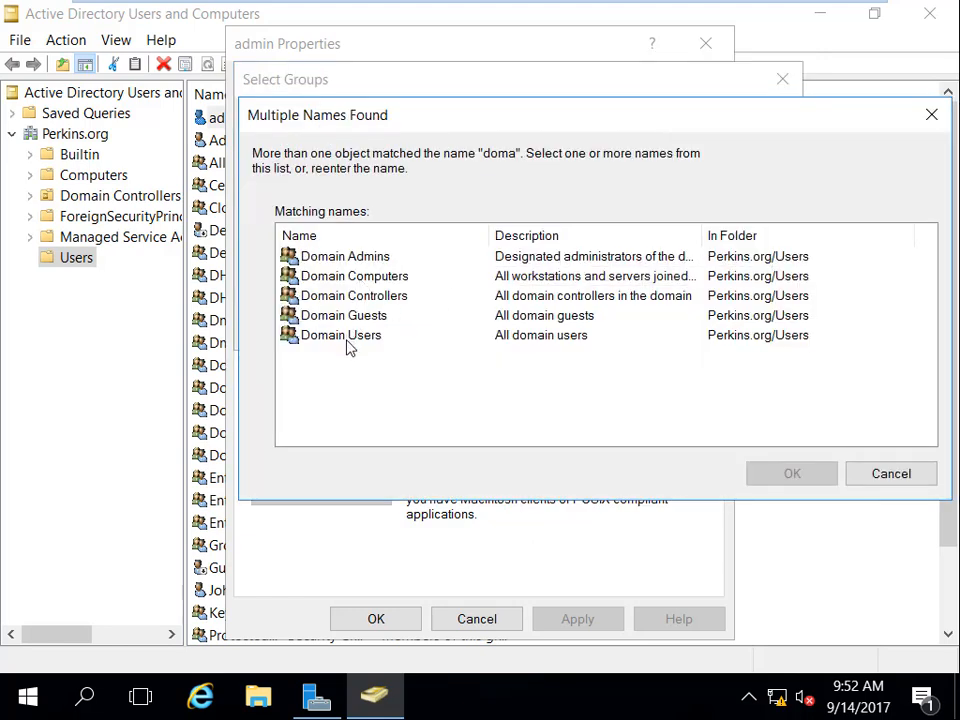
left_click(347, 260)
left_click(788, 476)
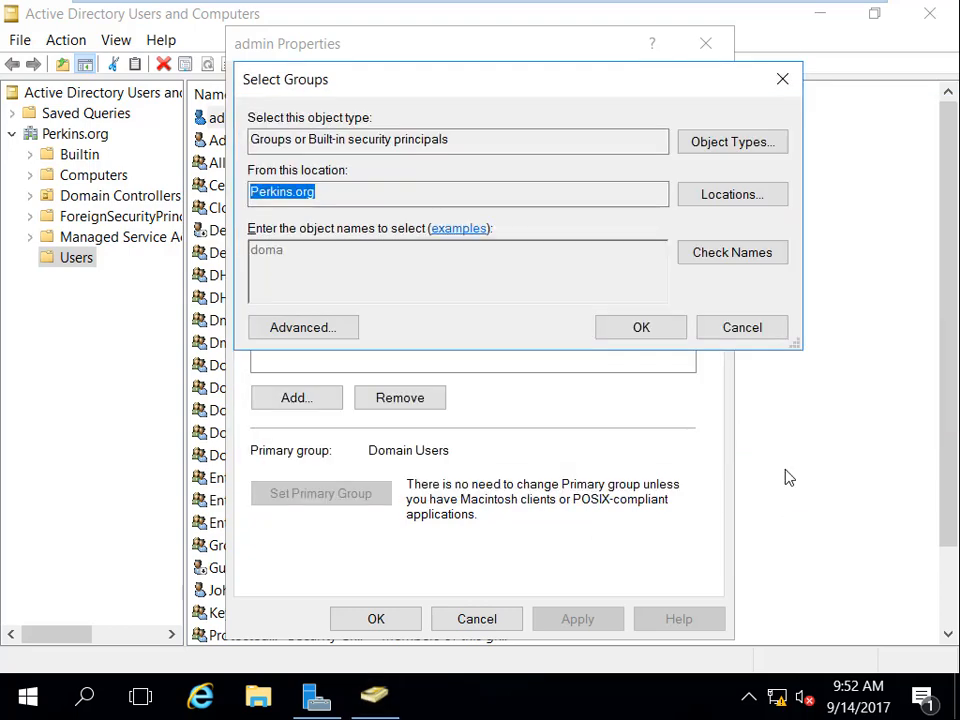
left_click(656, 337)
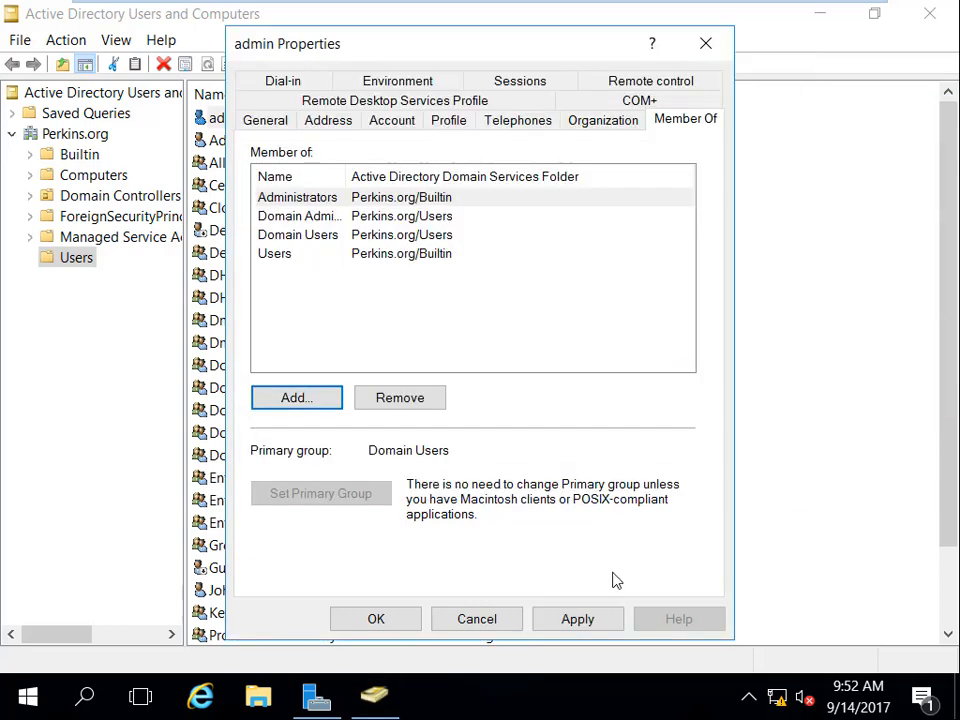
left_click(585, 622)
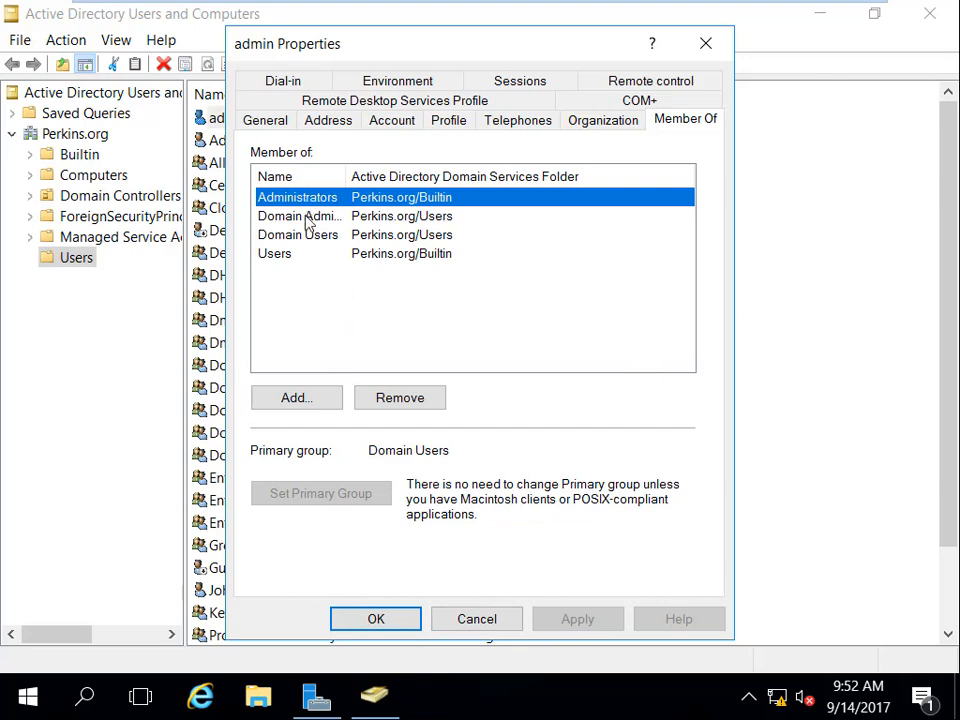
left_click_drag(345, 178, 417, 178)
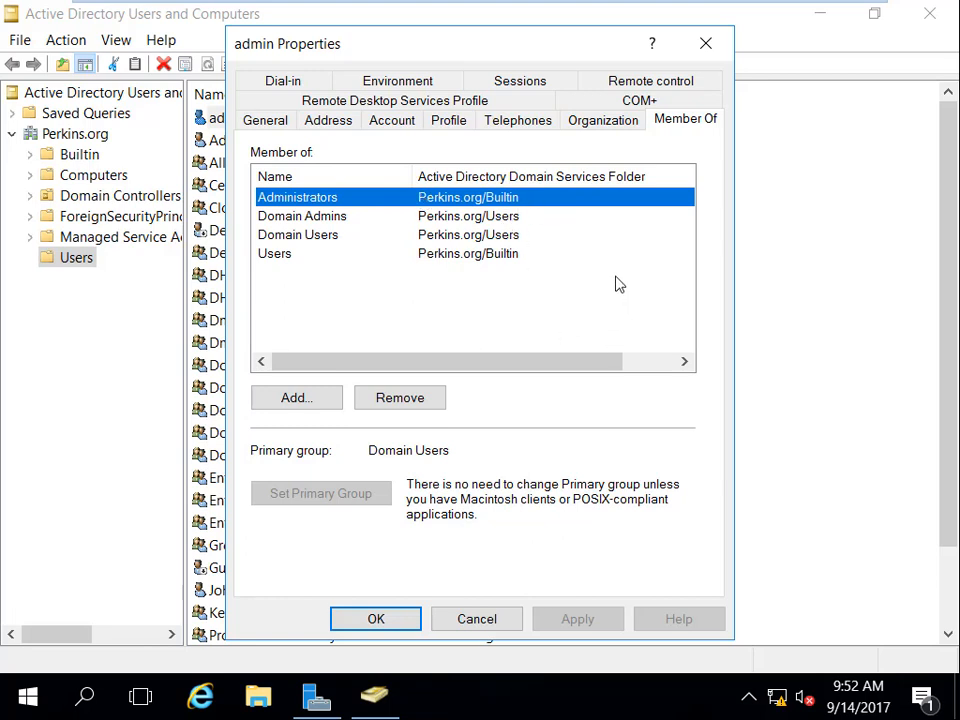
left_click(376, 620)
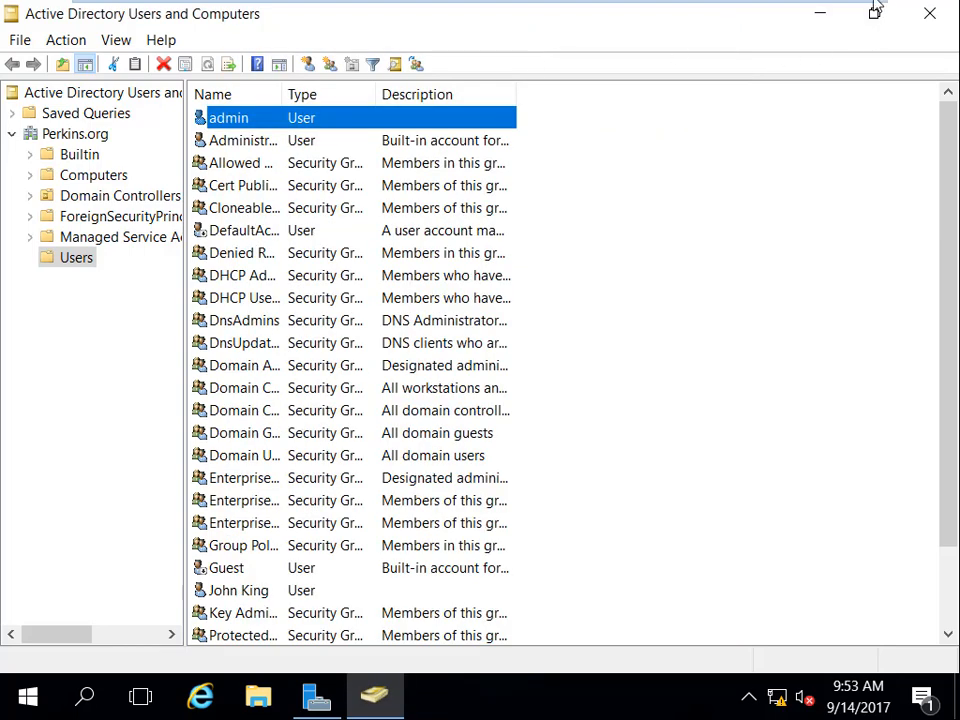
Switch back to the CA virtual machine and cancel the Add Roles and Features Wizard.
mouse_move(815, 6)
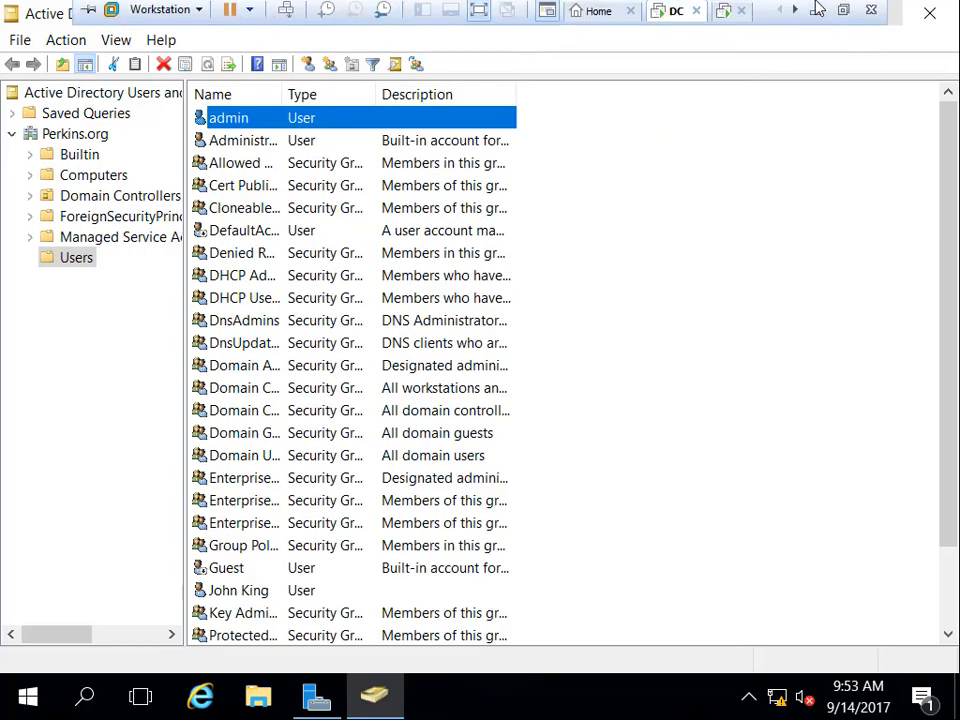
left_click(722, 16)
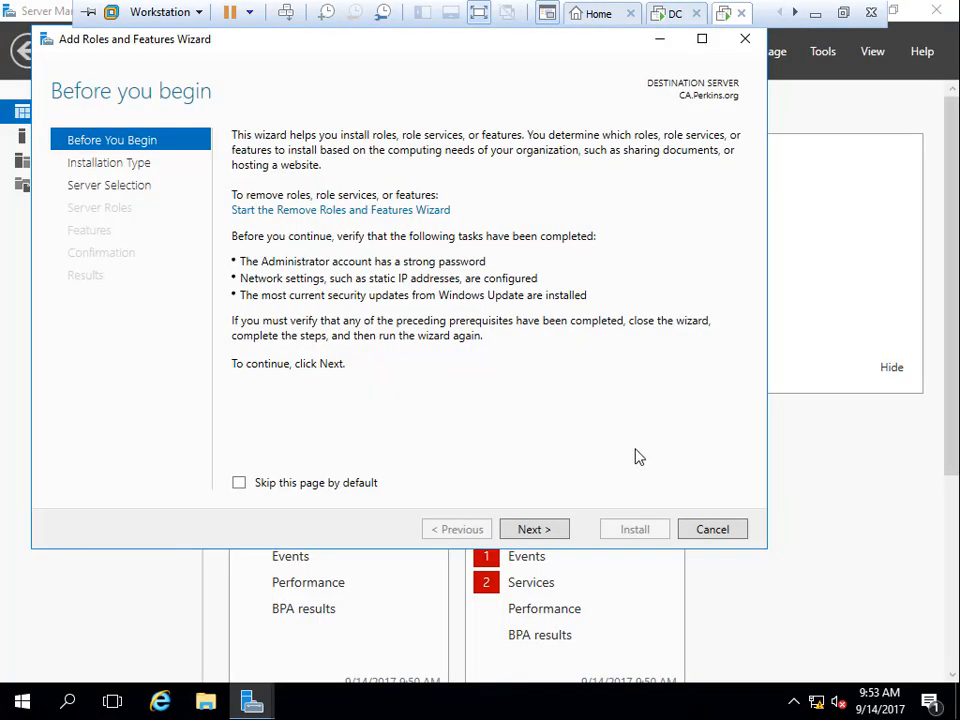
left_click(727, 538)
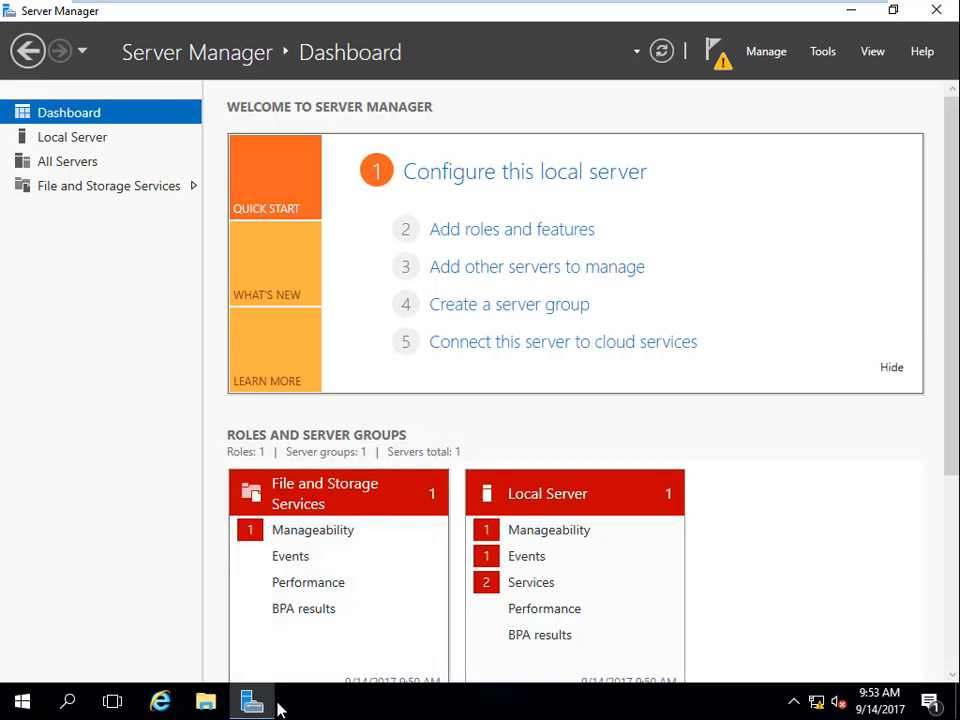
Open Windows PowerShell on the CA server and run whoami to check the signed-in account.
left_click(22, 702)
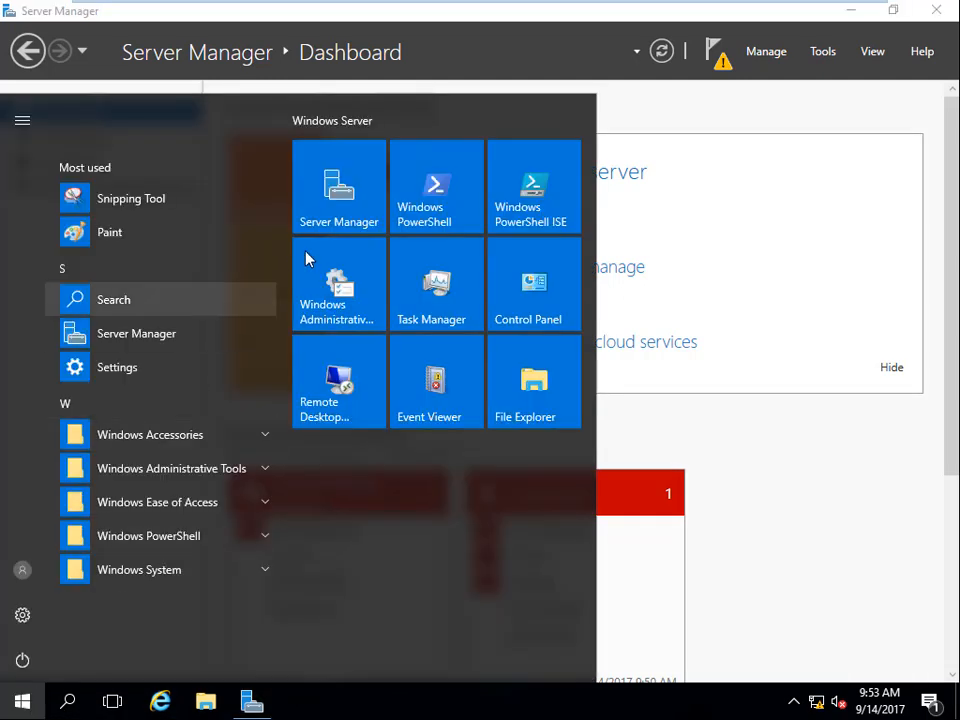
left_click(432, 190)
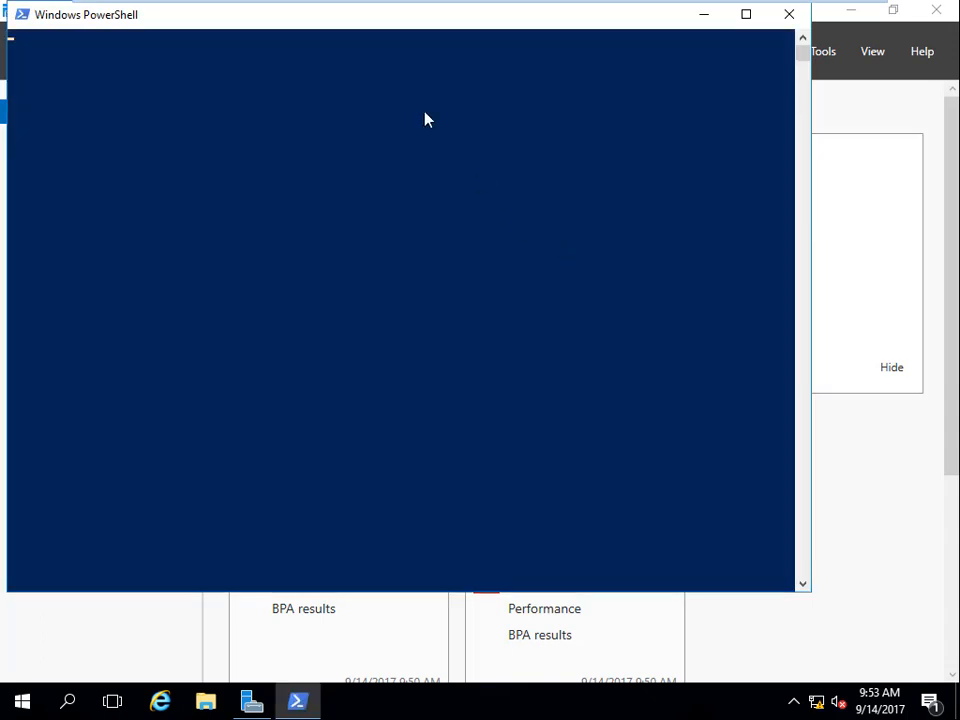
left_click_drag(364, 21, 454, 149)
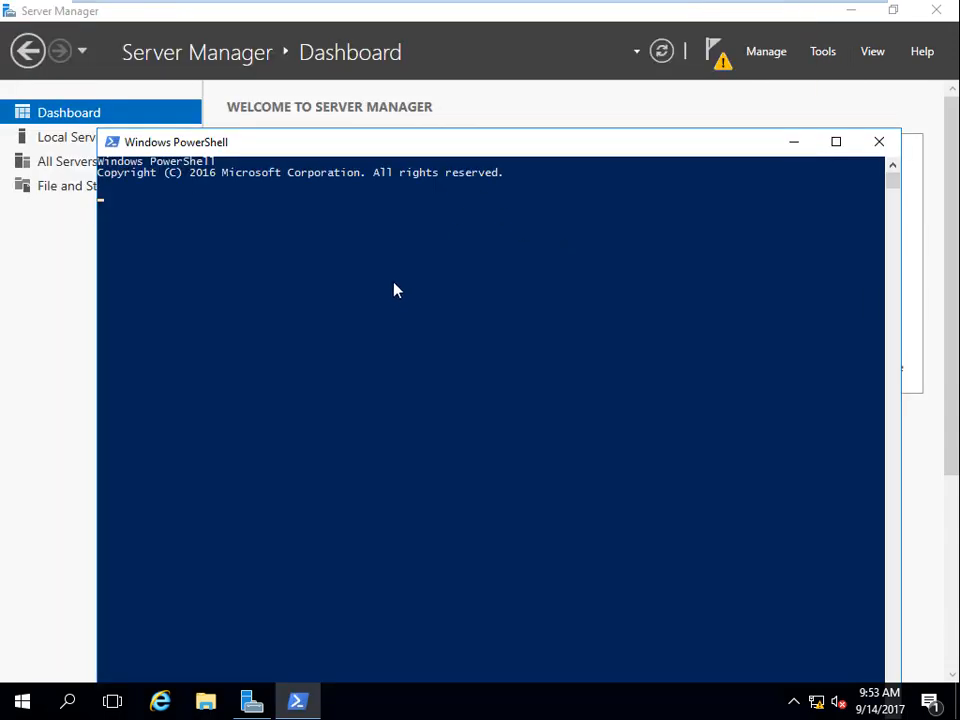
type("who")
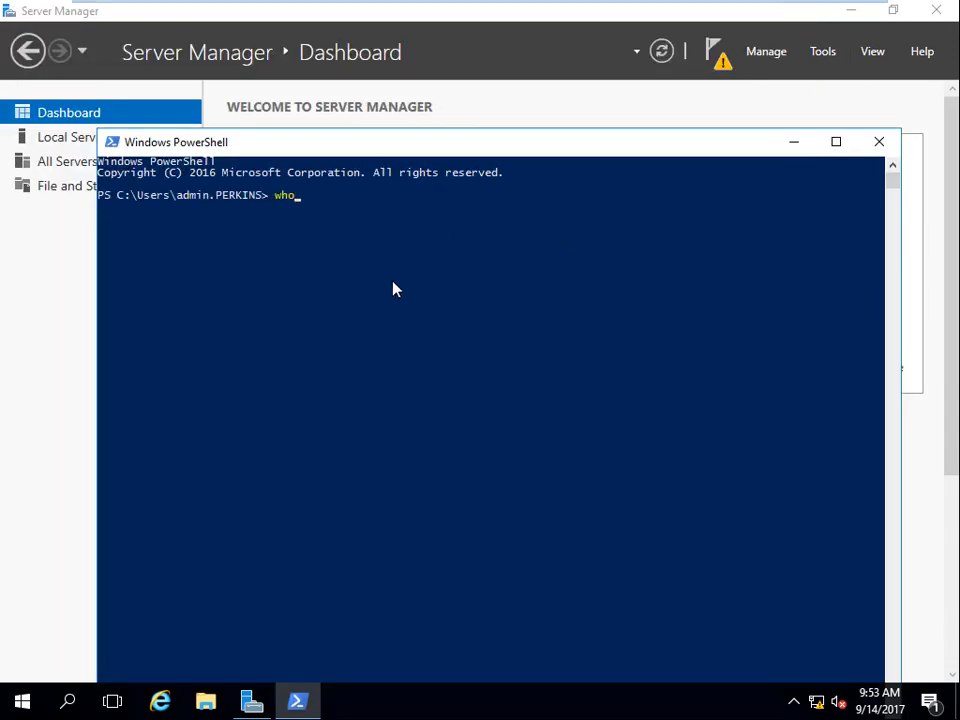
type("ami")
key("Return")
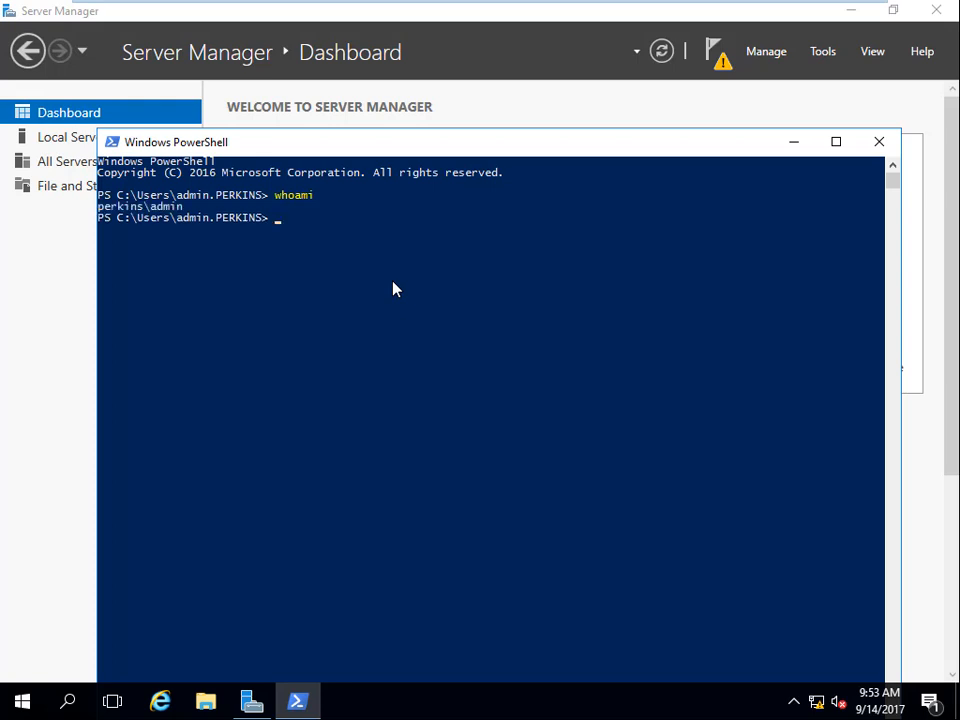
left_click_drag(133, 207, 188, 212)
left_click(200, 208)
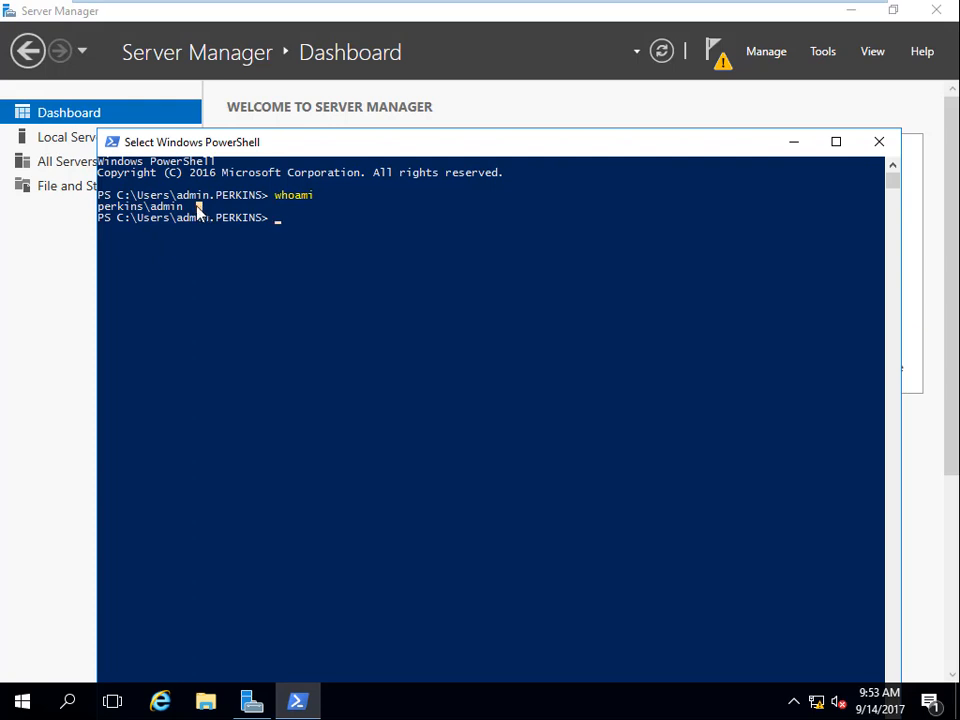
Minimize the PowerShell window and display the CA server's Local Server properties in Server Manager.
left_click(795, 144)
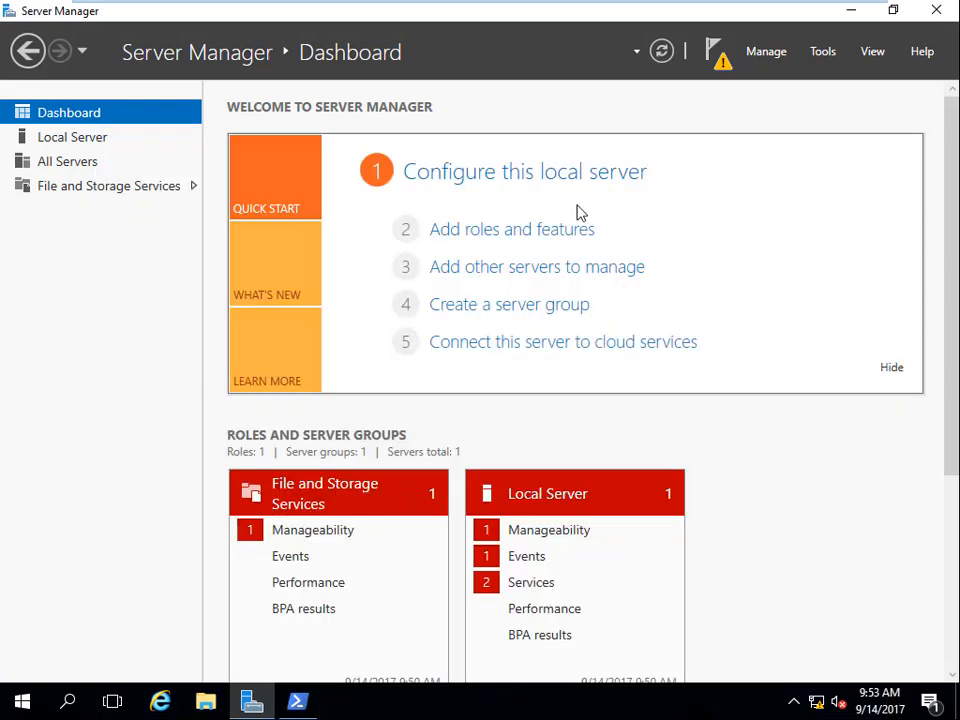
left_click(72, 145)
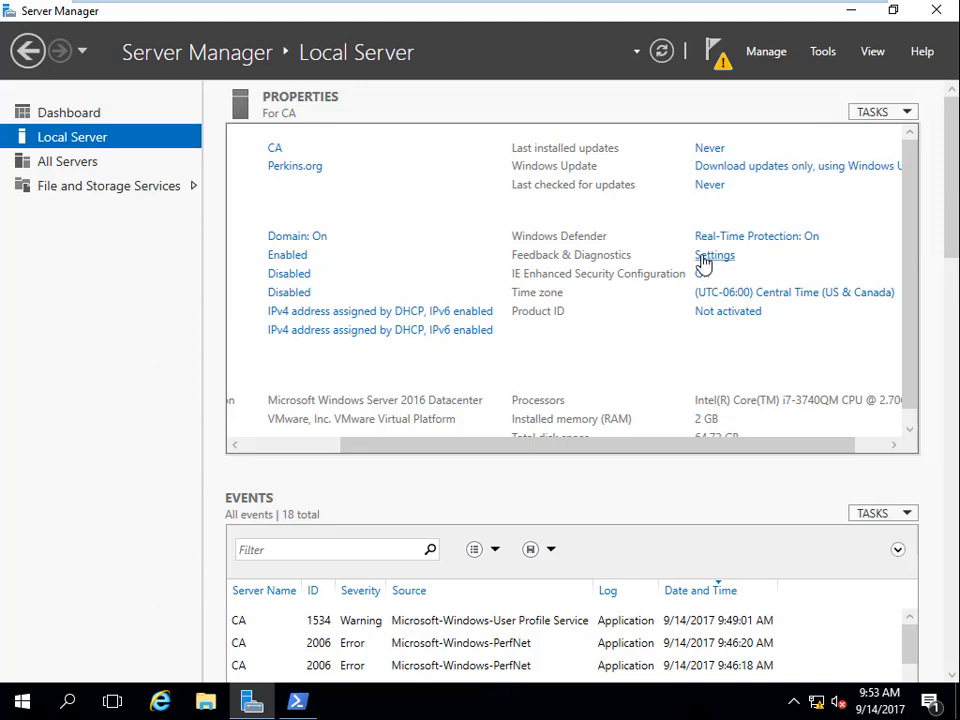
Close Server Manager and sign out of the CA server.
left_click(942, 14)
mouse_move(538, 6)
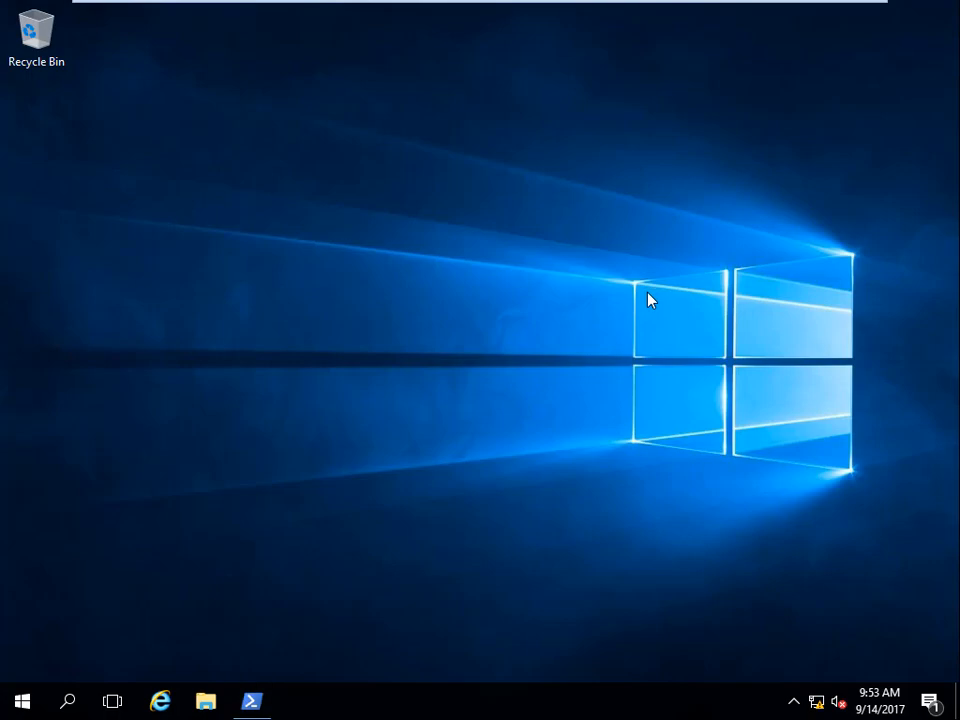
key("ctrl+alt+Delete")
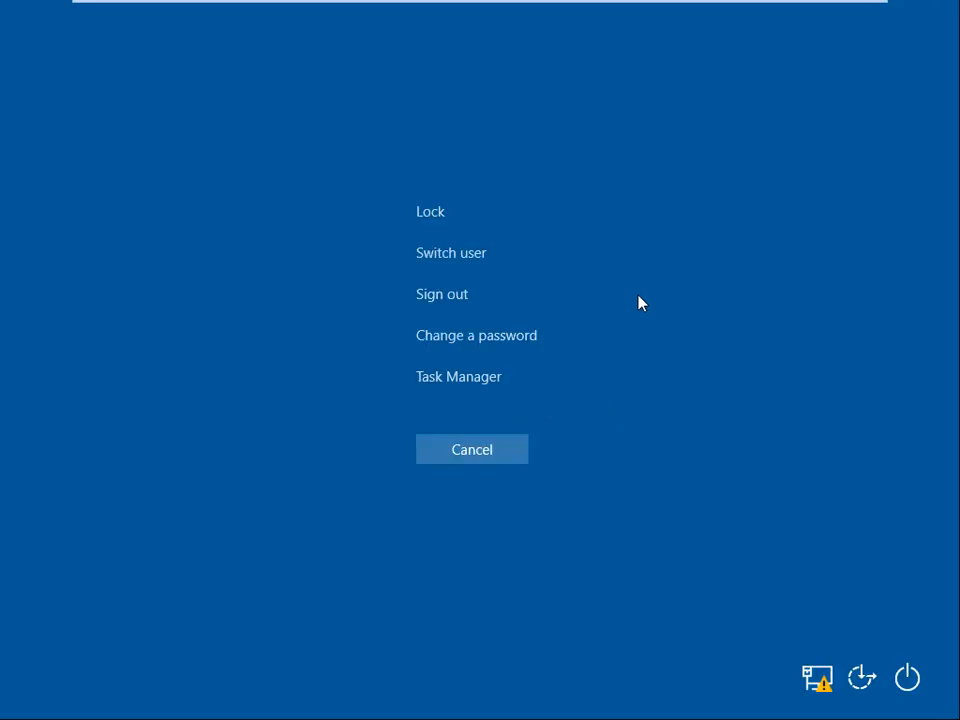
left_click(420, 296)
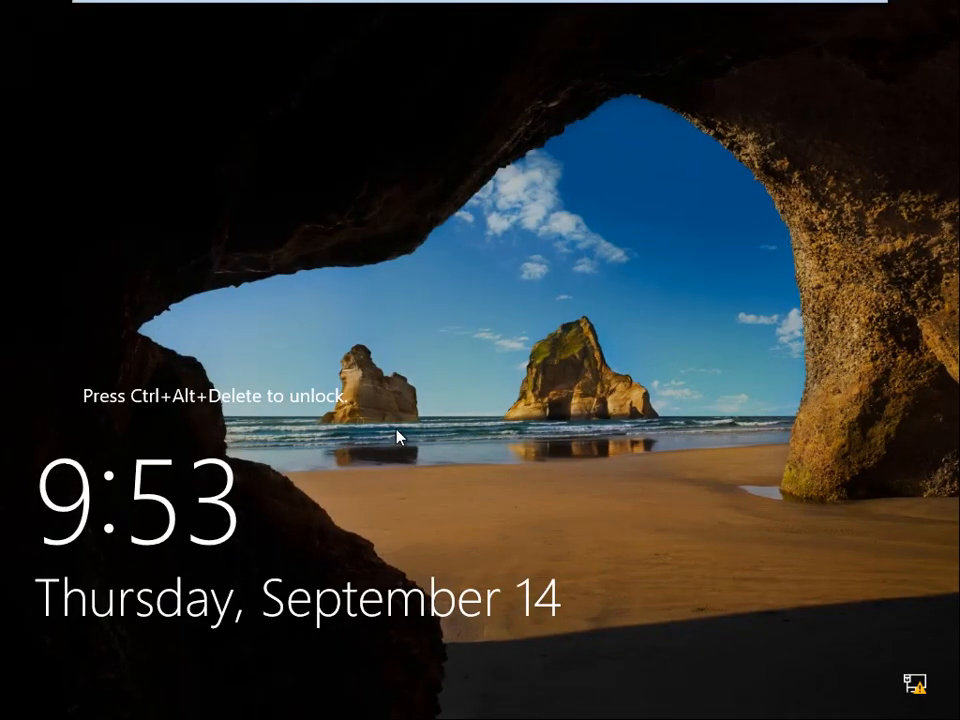
Sign back in to the CA server through Other user as admin in the PERKINS domain, entering the account password.
key("ctrl+alt+Delete")
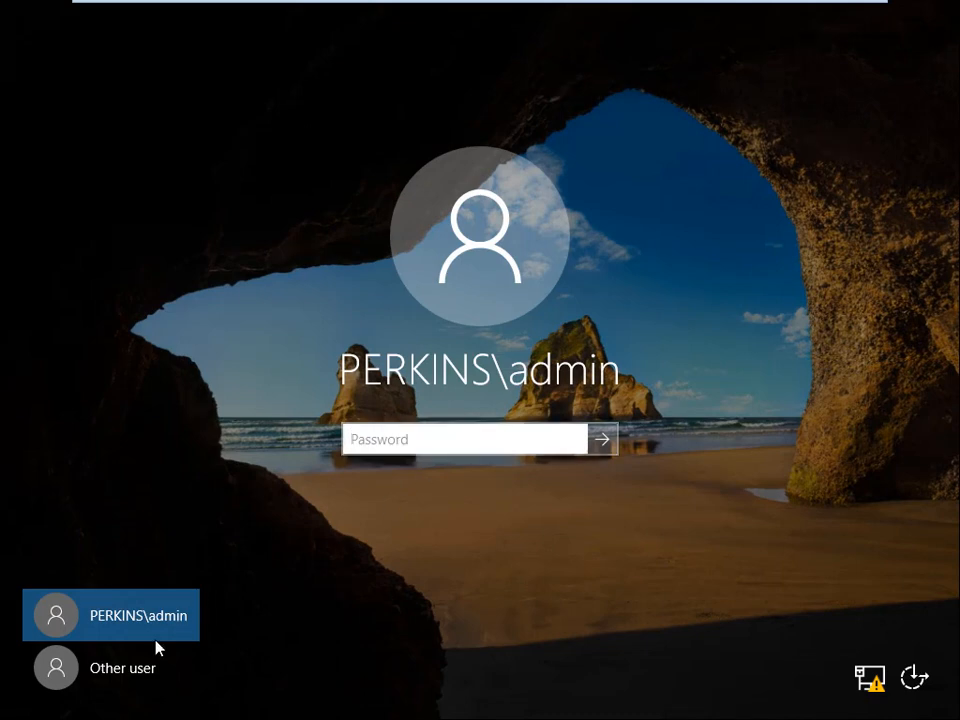
left_click(120, 672)
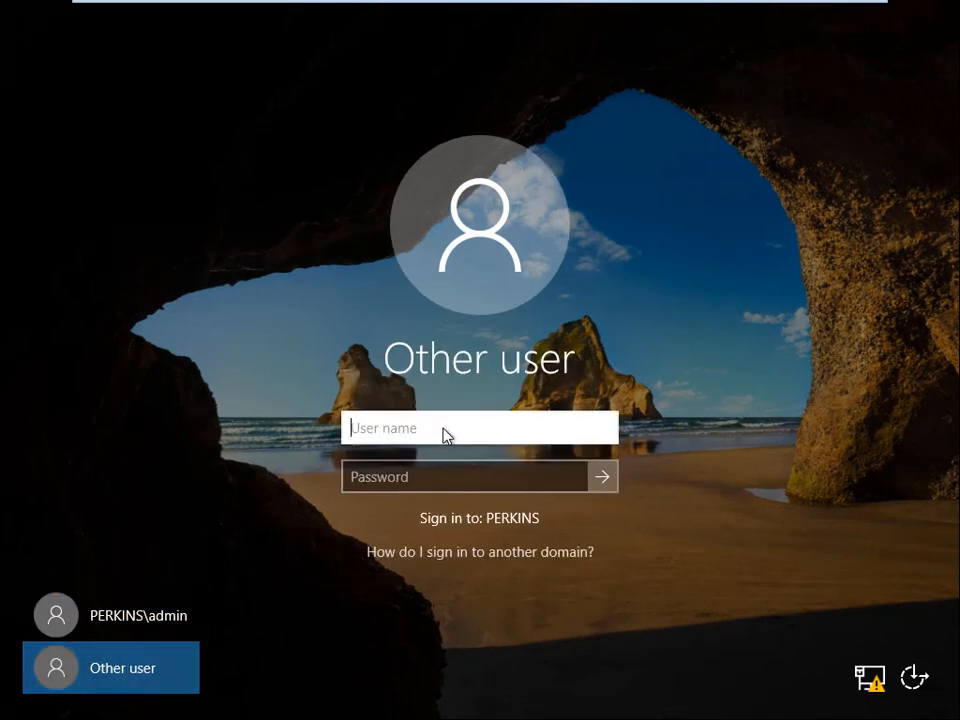
type("admin")
key("Tab")
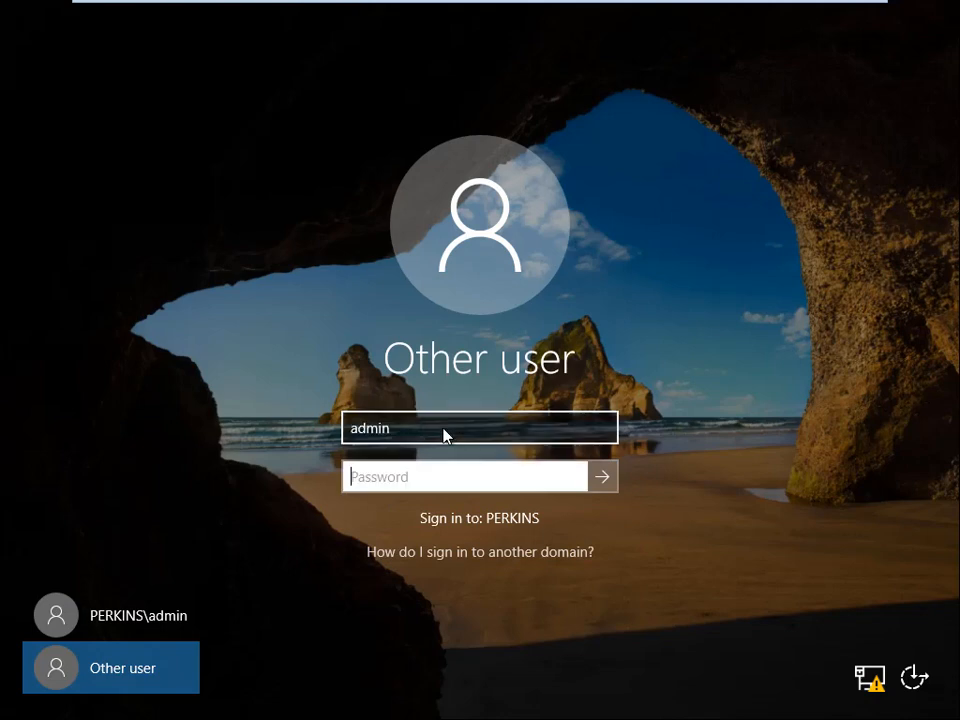
type("p")
left_click(605, 480)
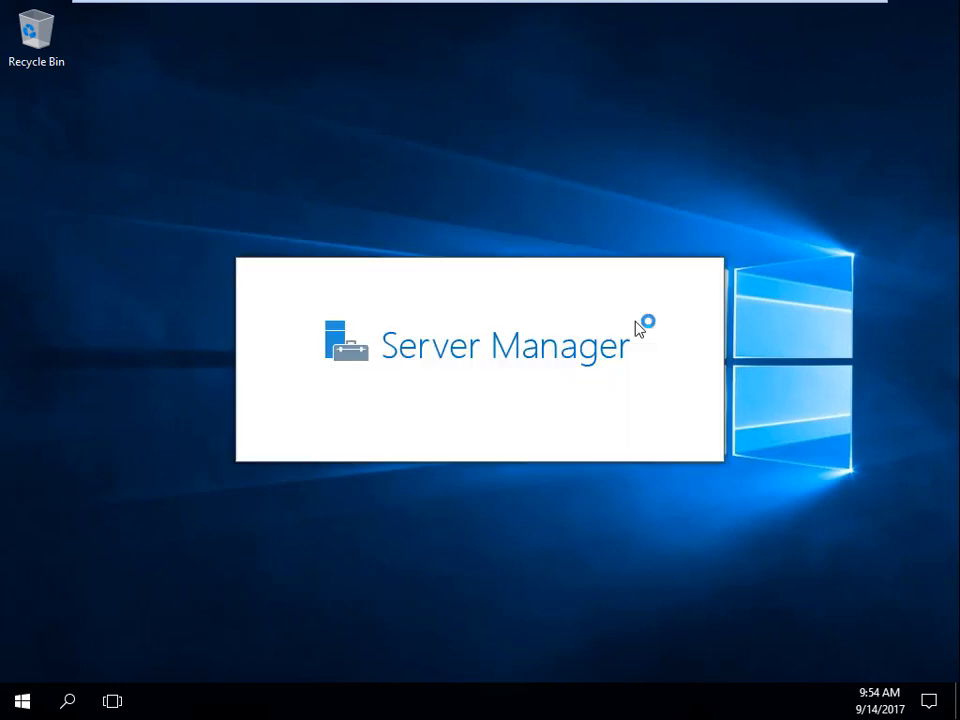
left_click(578, 479)
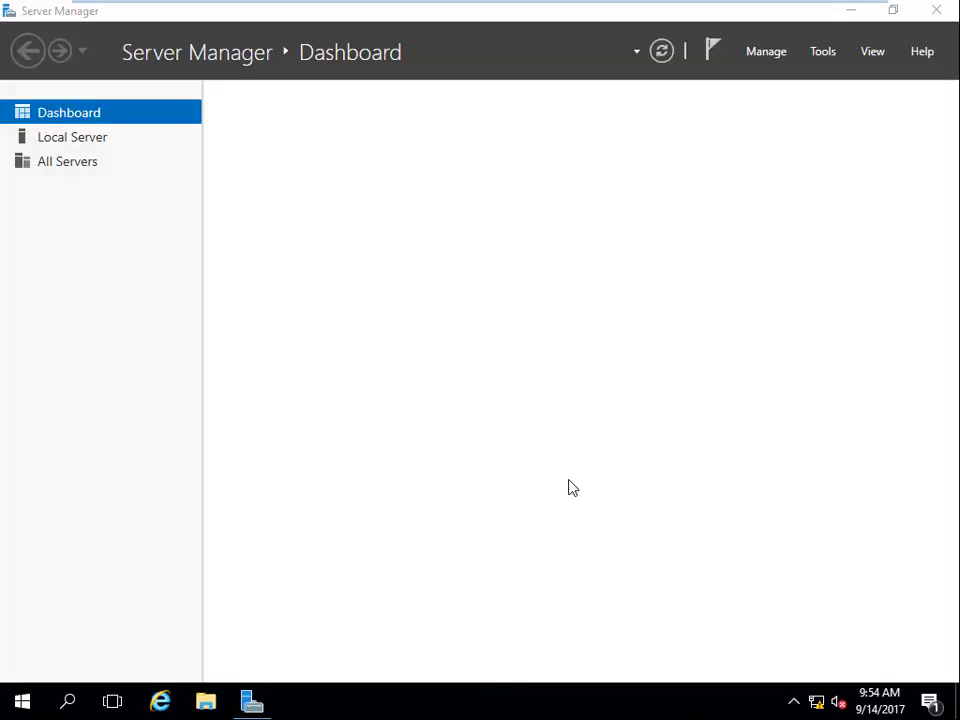
Turn off IE Enhanced Security Configuration for both Administrators and Users in the CA server's Local Server properties.
left_click(88, 139)
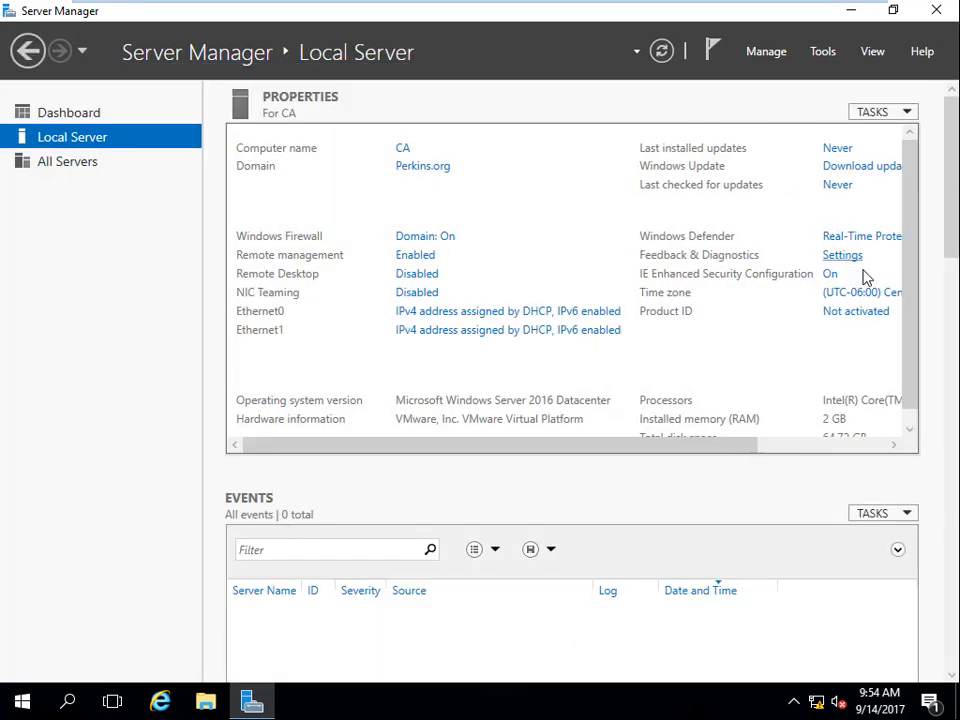
left_click(830, 277)
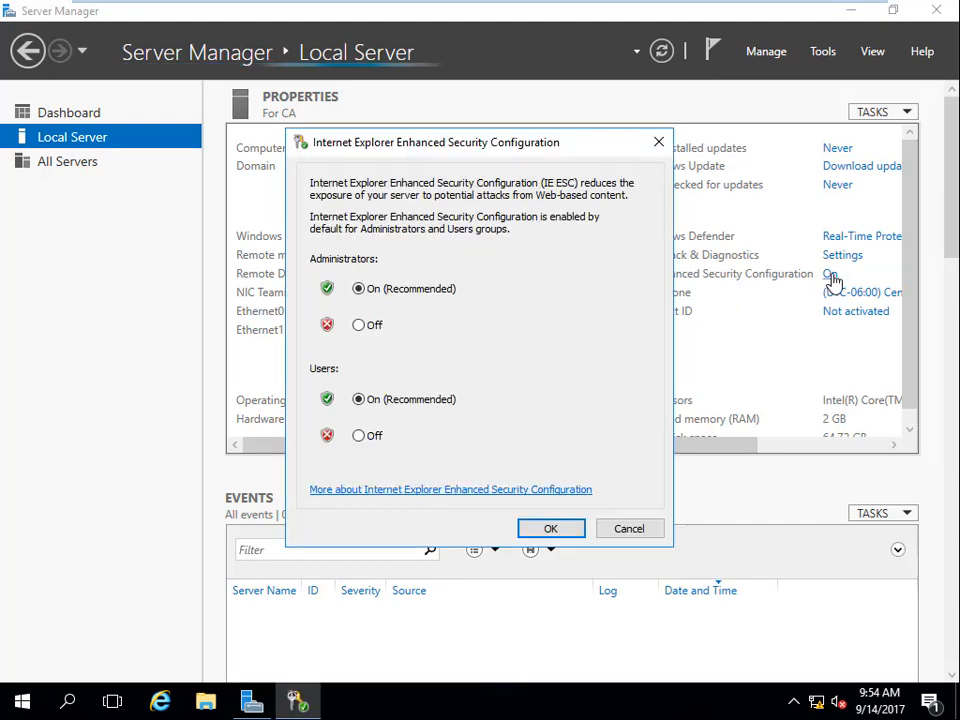
left_click(640, 533)
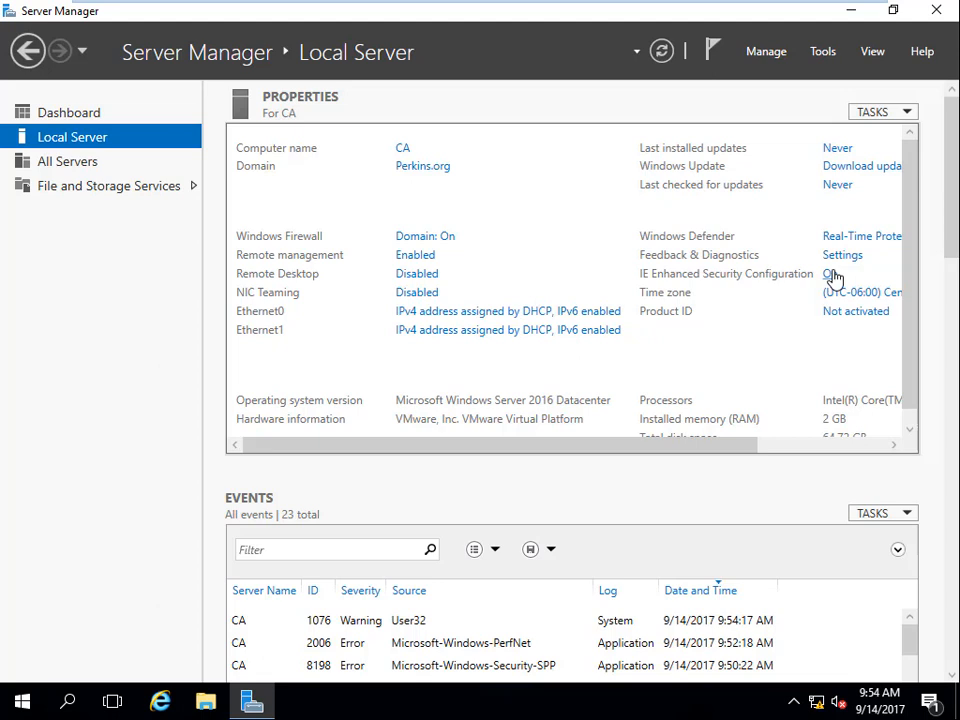
left_click(830, 274)
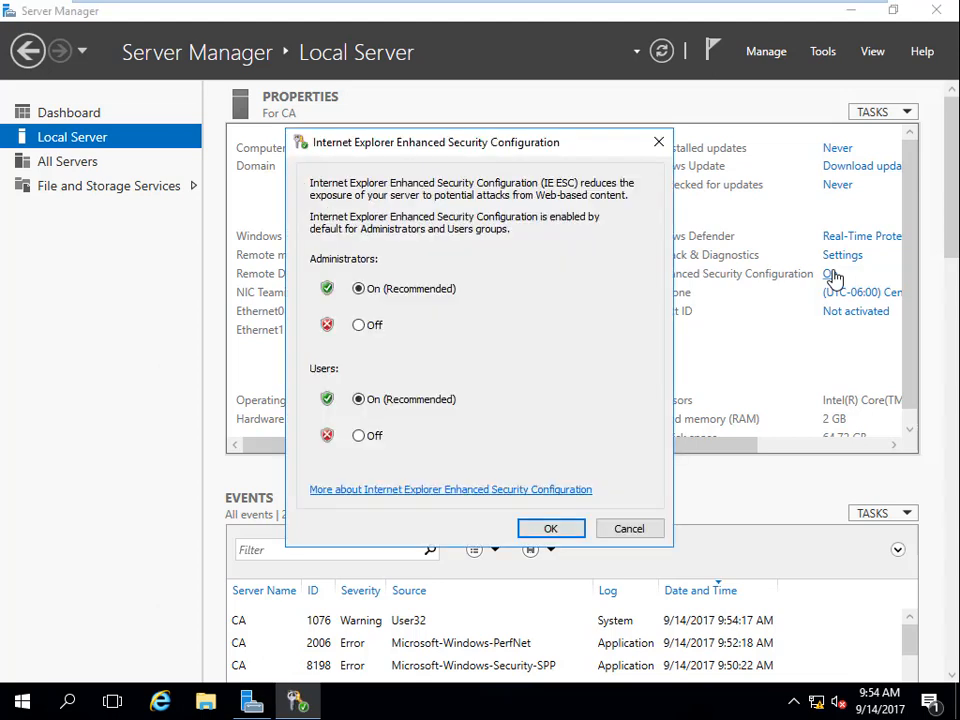
left_click(359, 326)
left_click(359, 436)
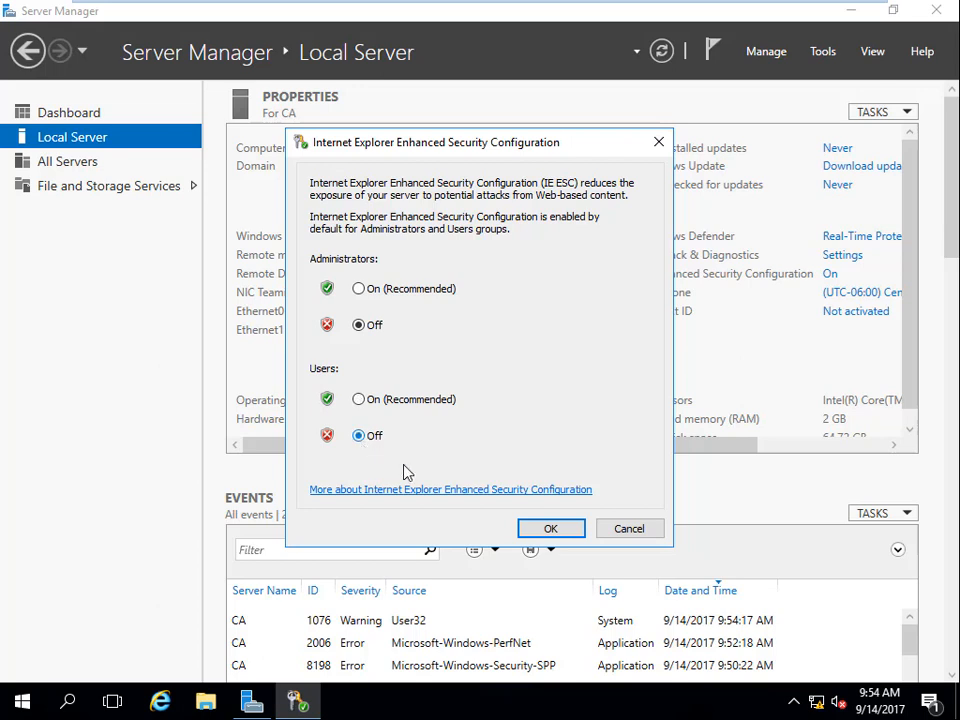
left_click(550, 530)
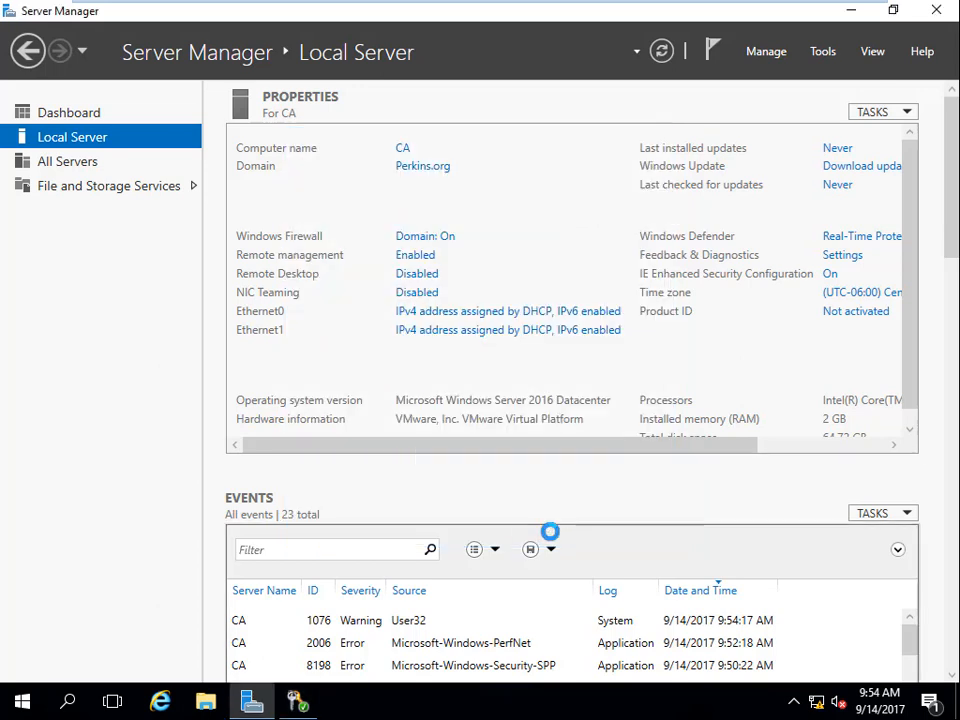
Start adding roles and features from the Dashboard and select Active Directory Certificate Services with its required management tools.
left_click(79, 118)
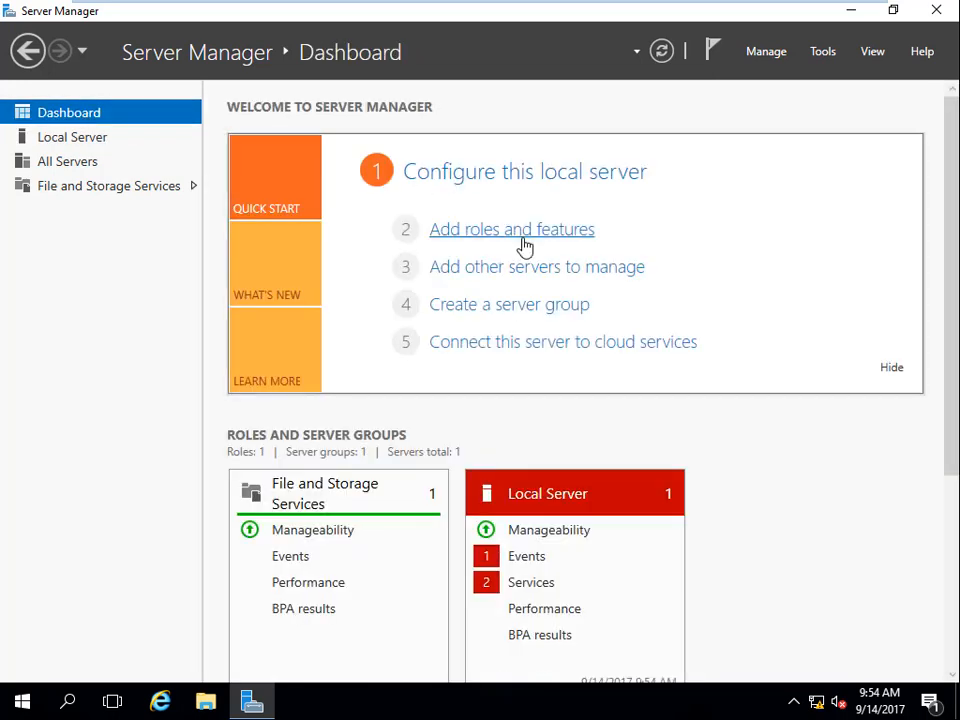
left_click(524, 240)
left_click(548, 533)
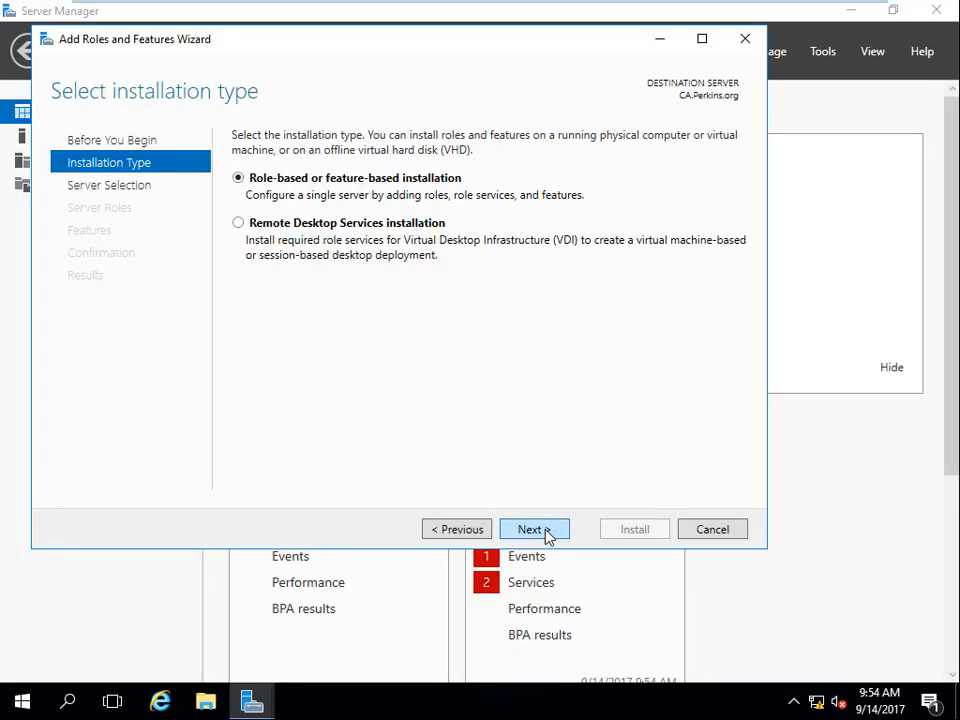
left_click(548, 533)
left_click(548, 533)
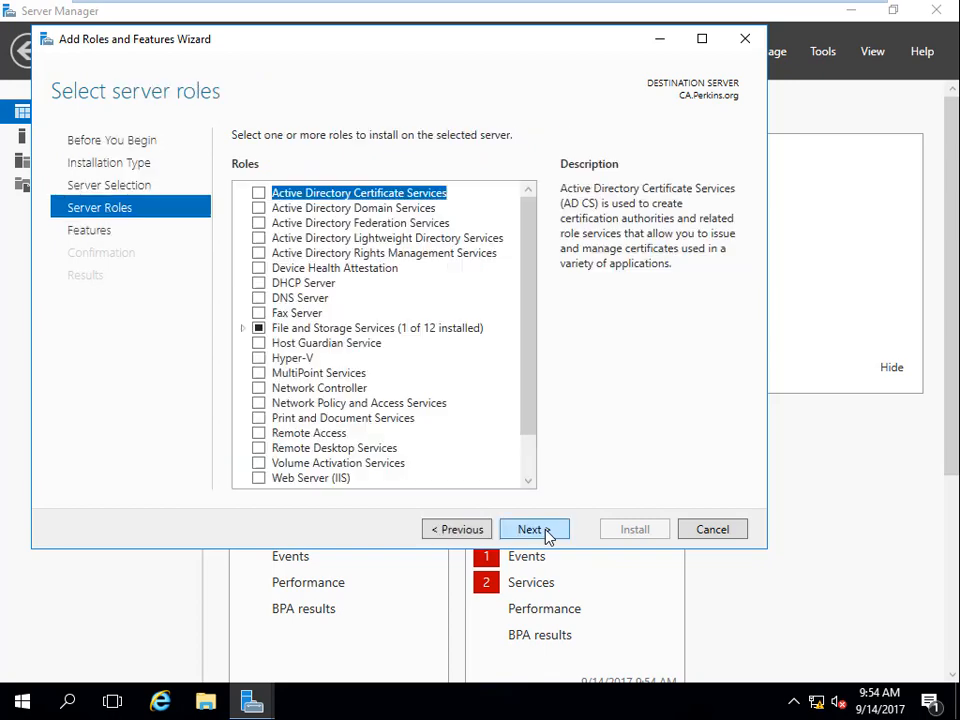
left_click(259, 194)
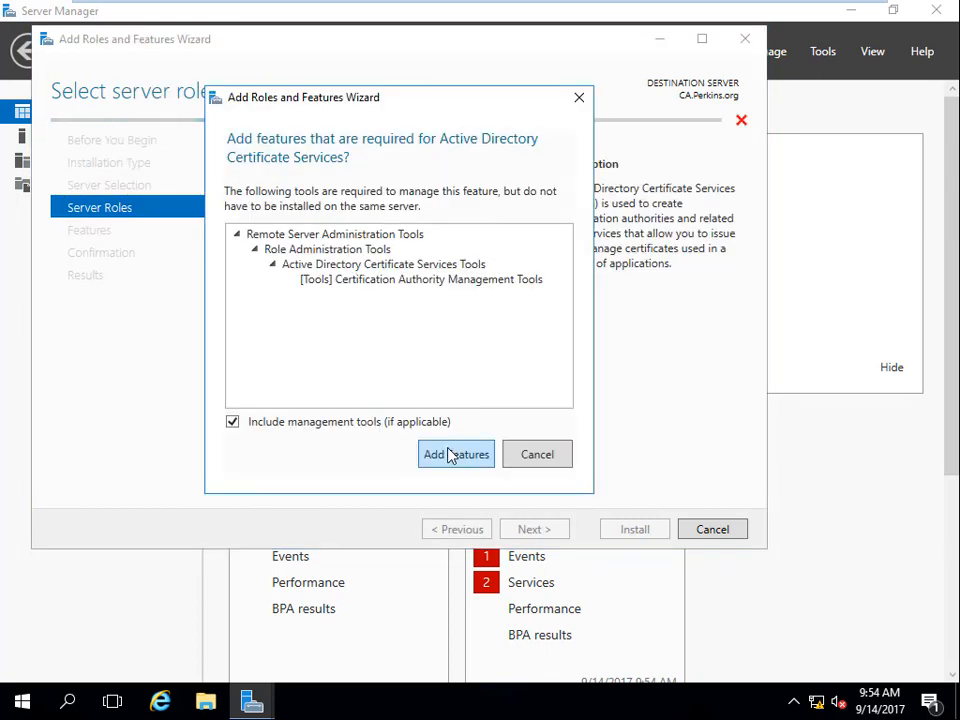
left_click(450, 454)
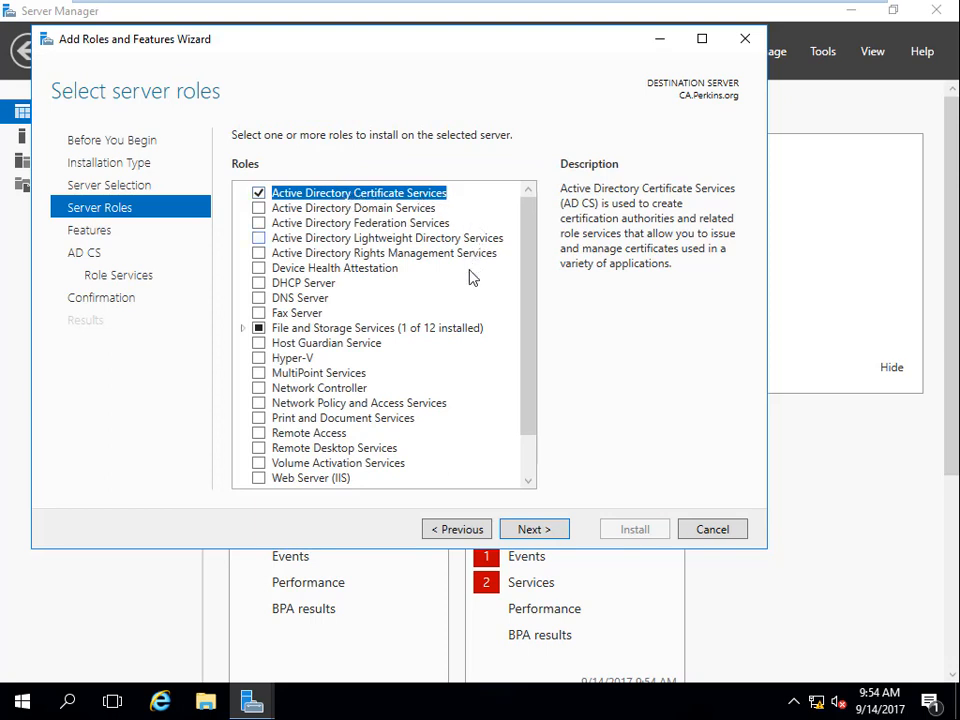
Keep the default features and the Certification Authority role service, and start the AD CS installation.
left_click(552, 537)
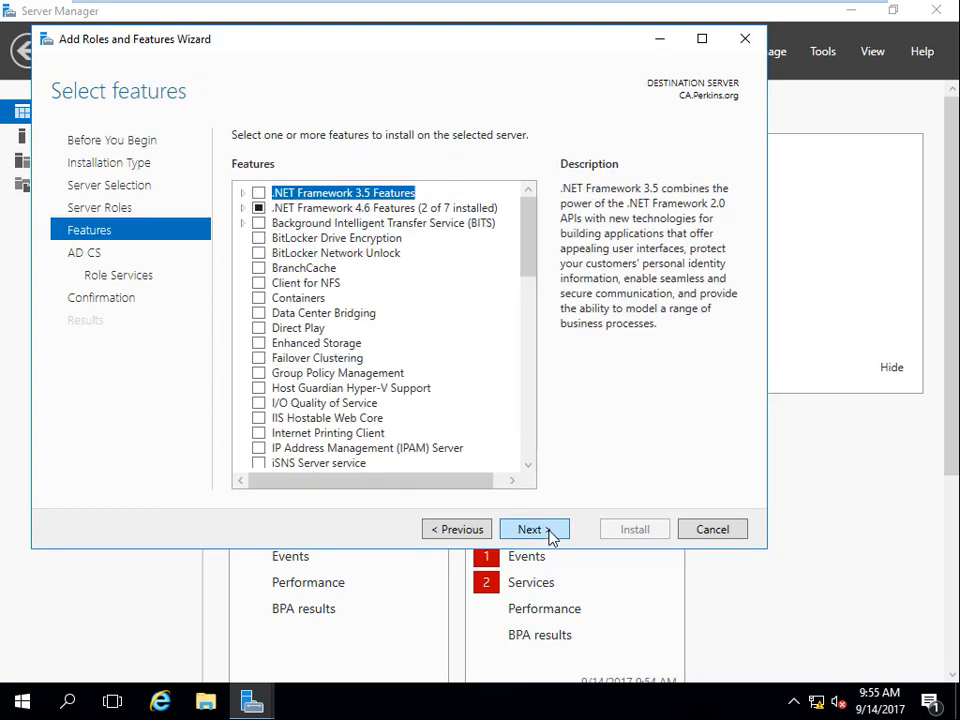
left_click(552, 537)
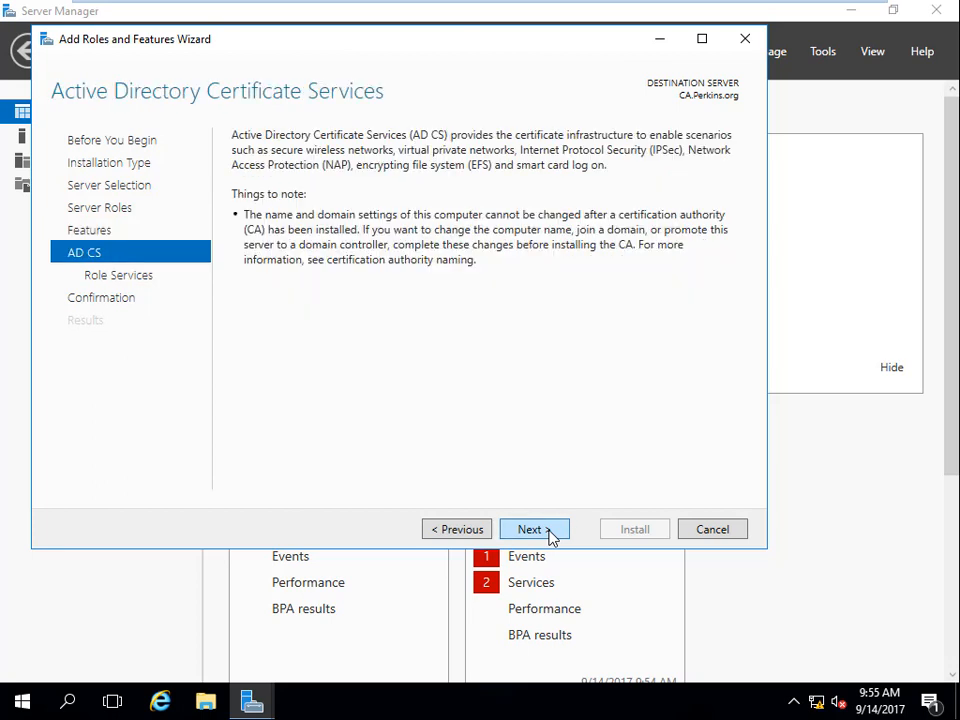
left_click(552, 537)
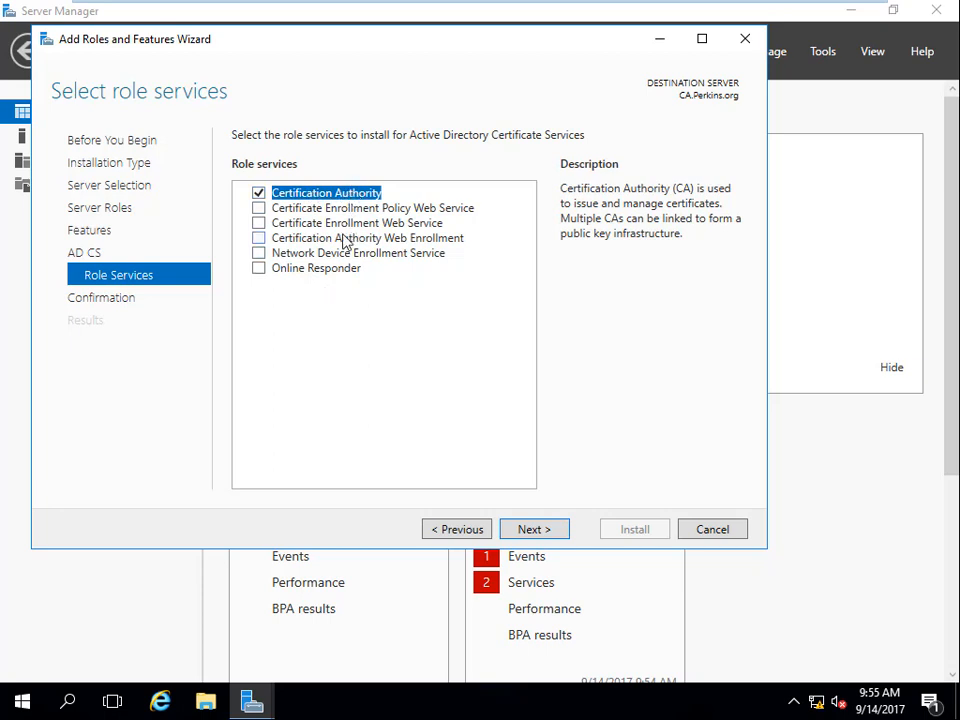
left_click(551, 535)
left_click(635, 532)
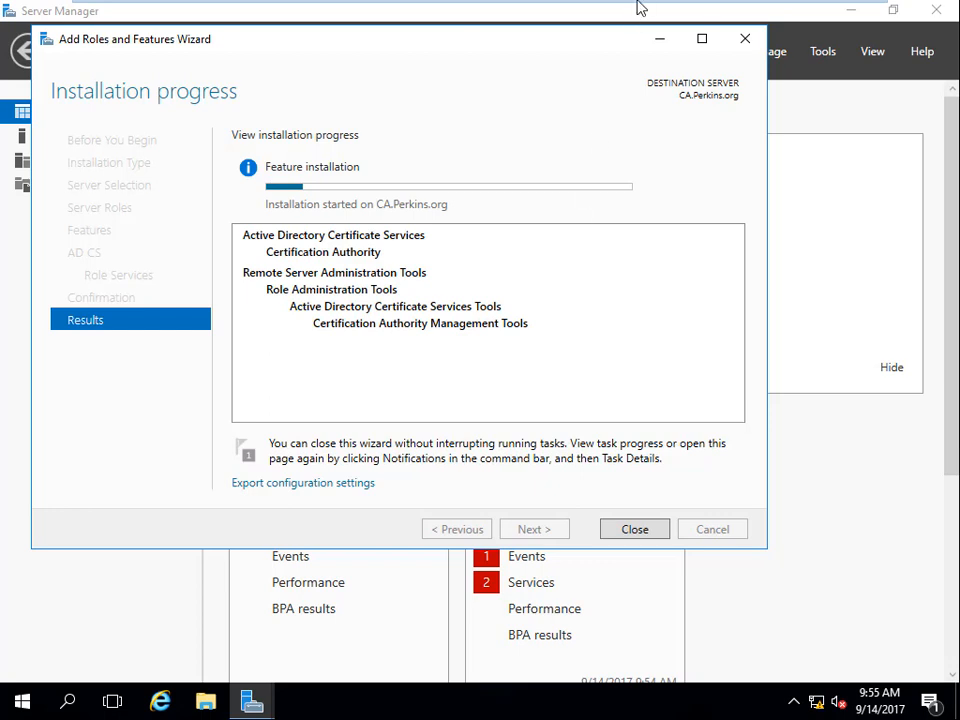
Take the CA virtual machine out of full screen and close the Add Roles and Features Wizard once installation completes.
mouse_move(640, 8)
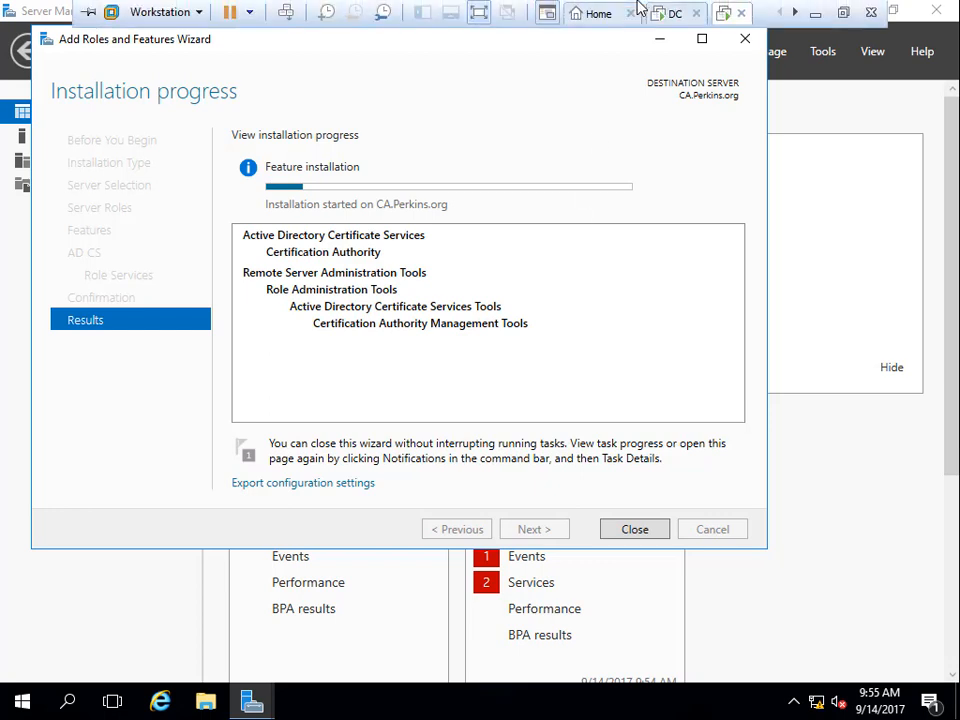
left_click(843, 12)
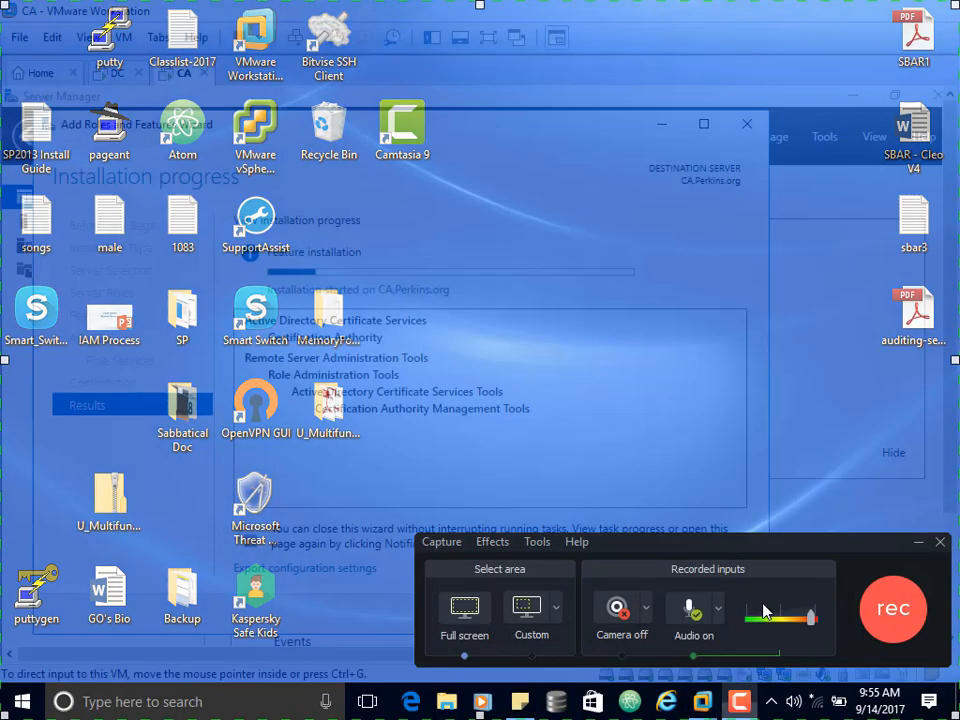
left_click(866, 632)
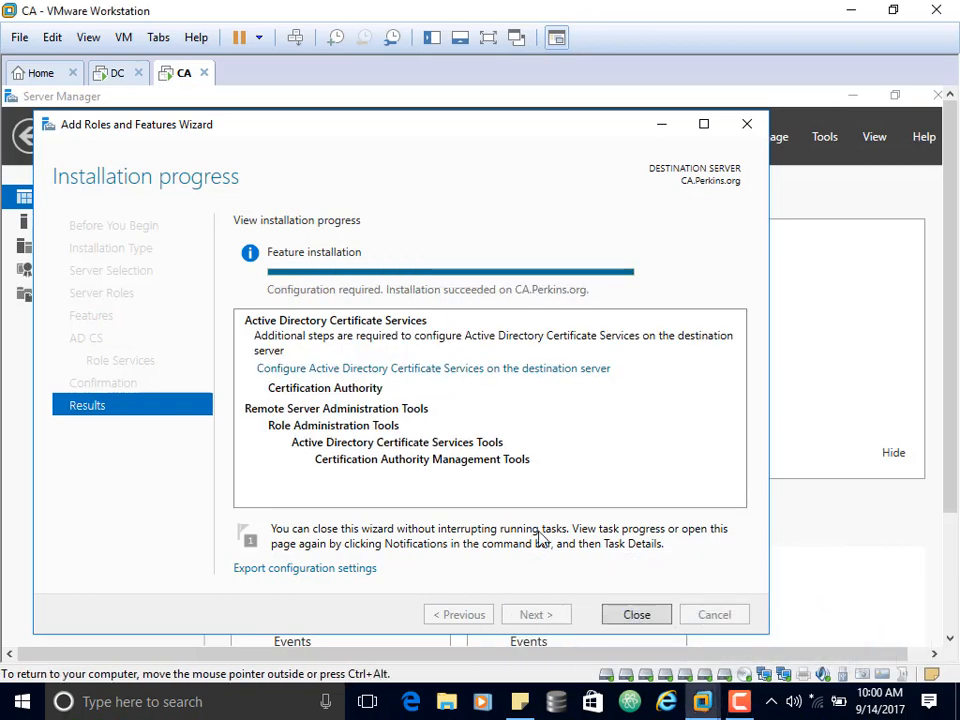
left_click(649, 617)
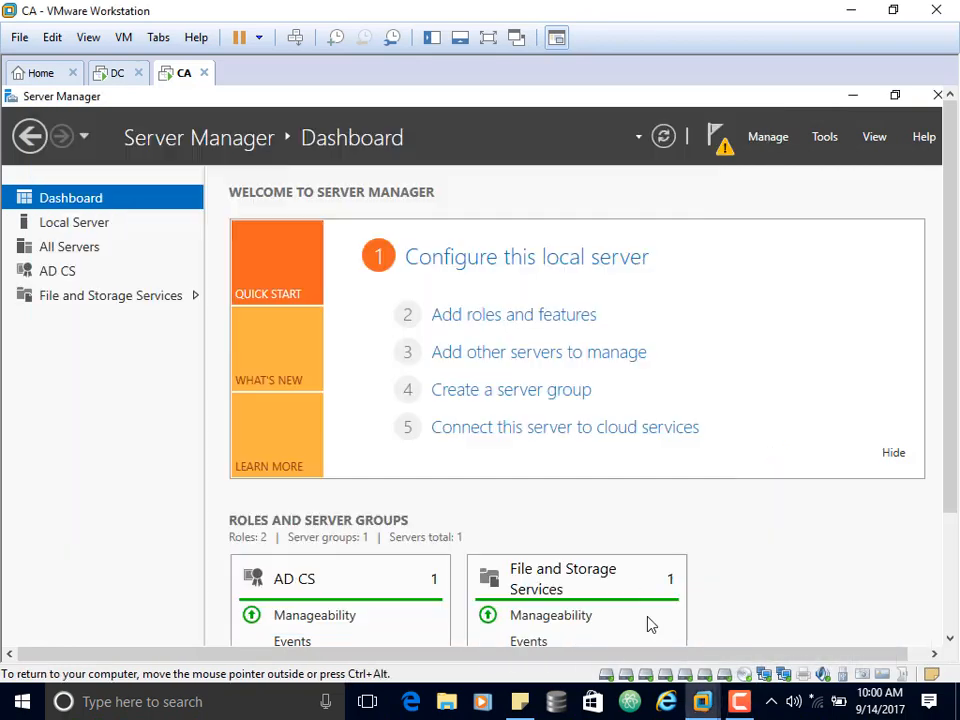
Open the AD CS Configuration wizard from the post-deployment notification and change its credentials to administrator in the PERKINS domain, entering the account password.
left_click(721, 143)
left_click(636, 255)
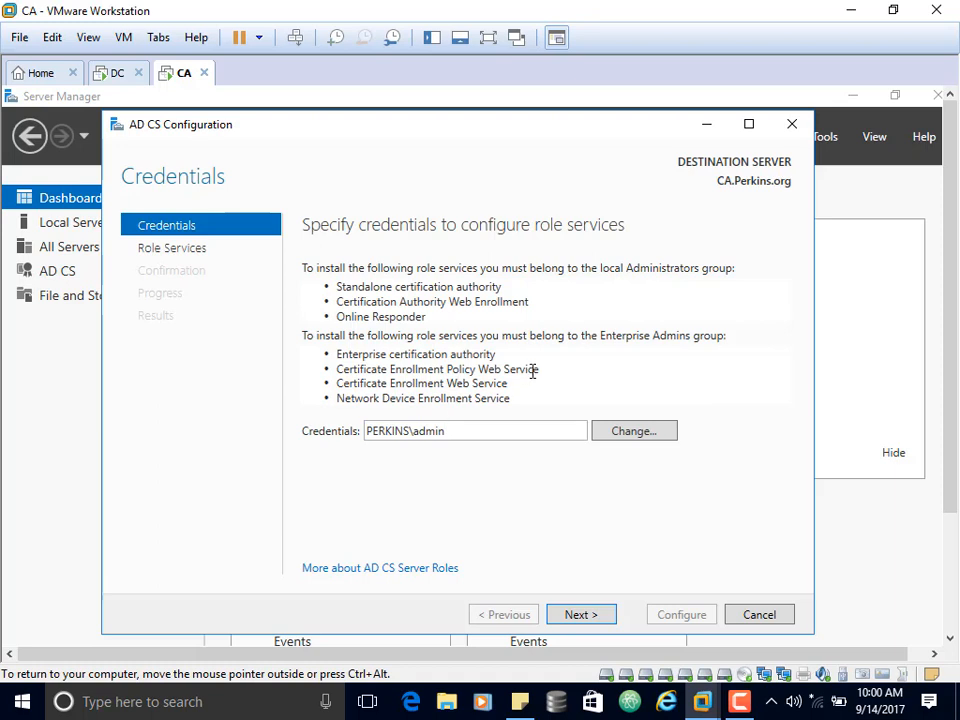
left_click(640, 433)
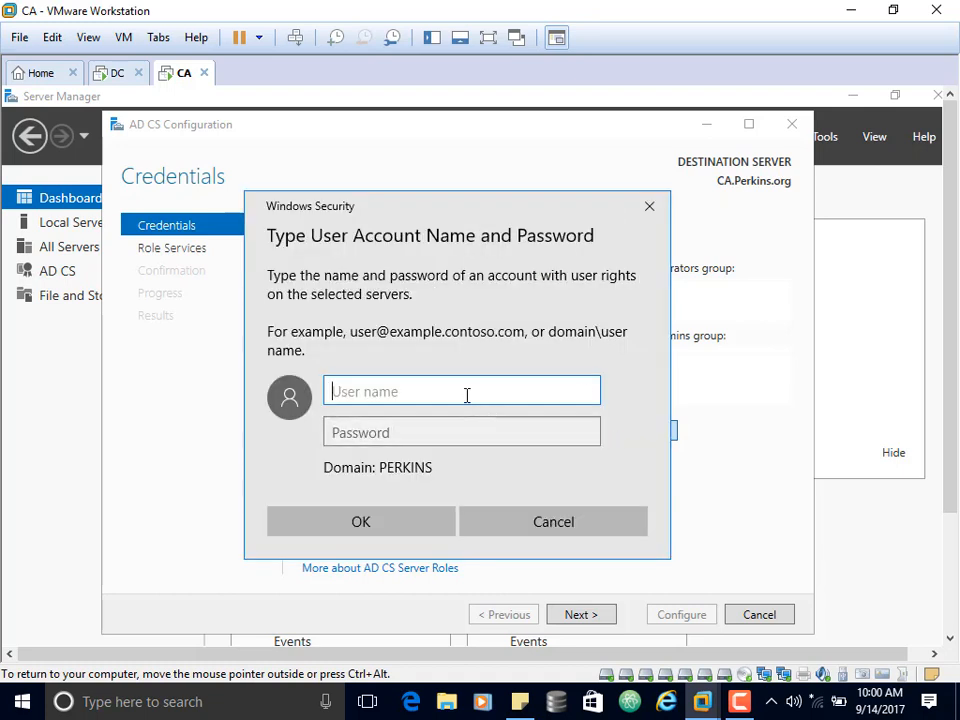
type("administrator")
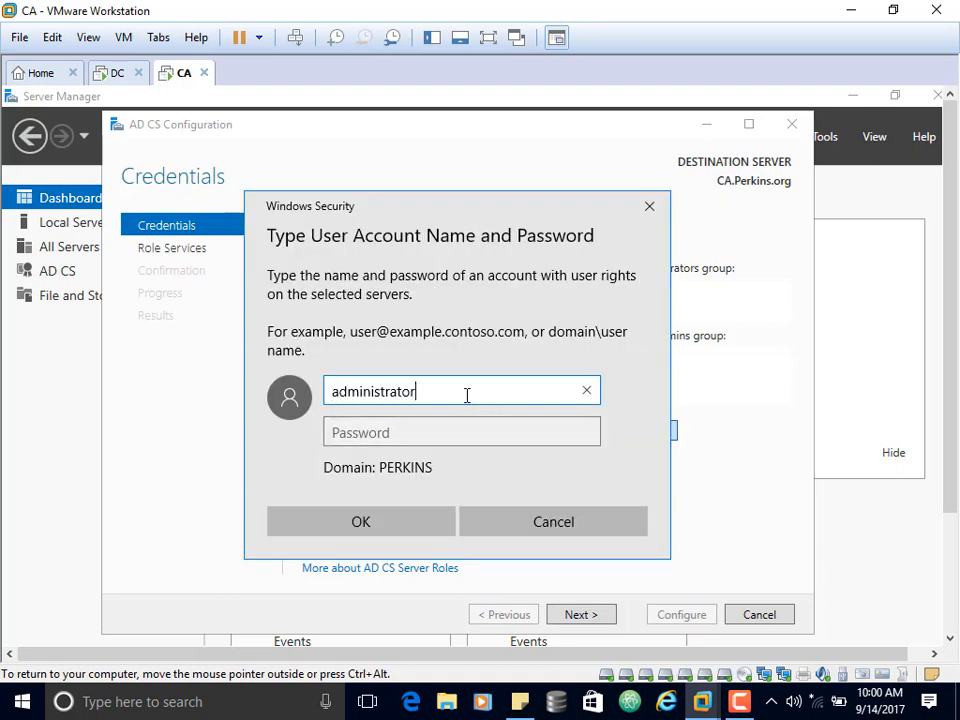
key("Tab")
type("****")
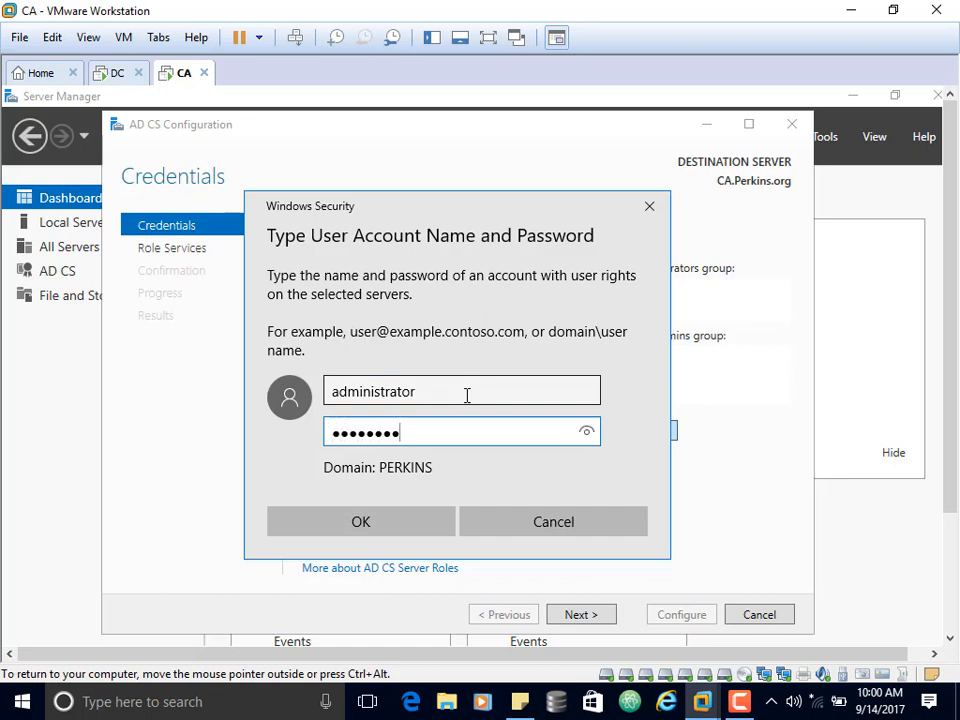
left_click(352, 528)
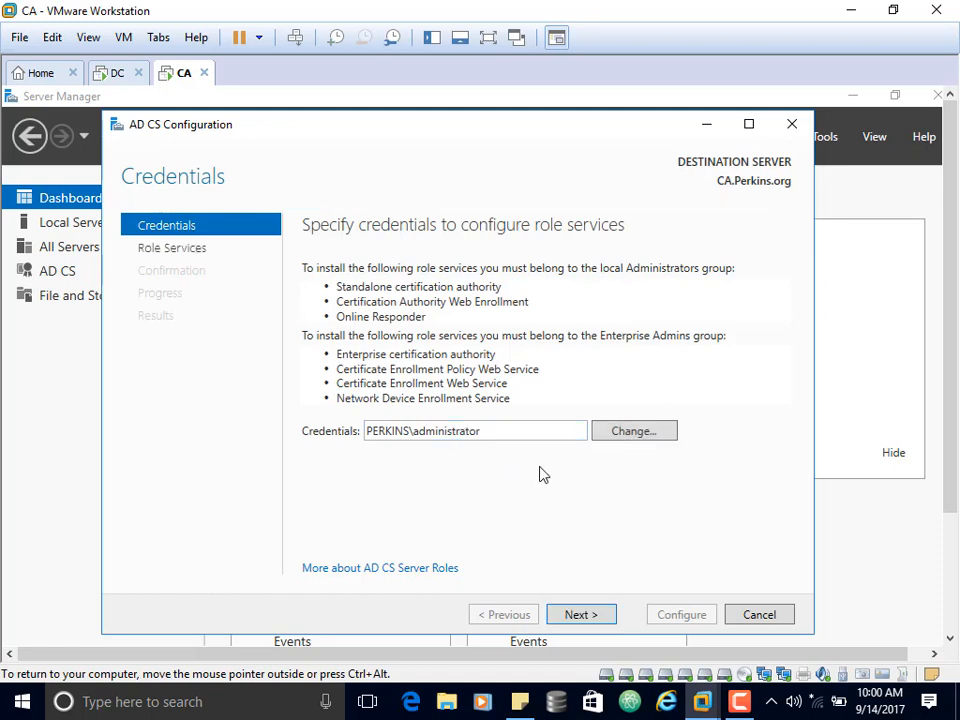
Accept the credentials and select Certification Authority as the role service to configure.
left_click(596, 617)
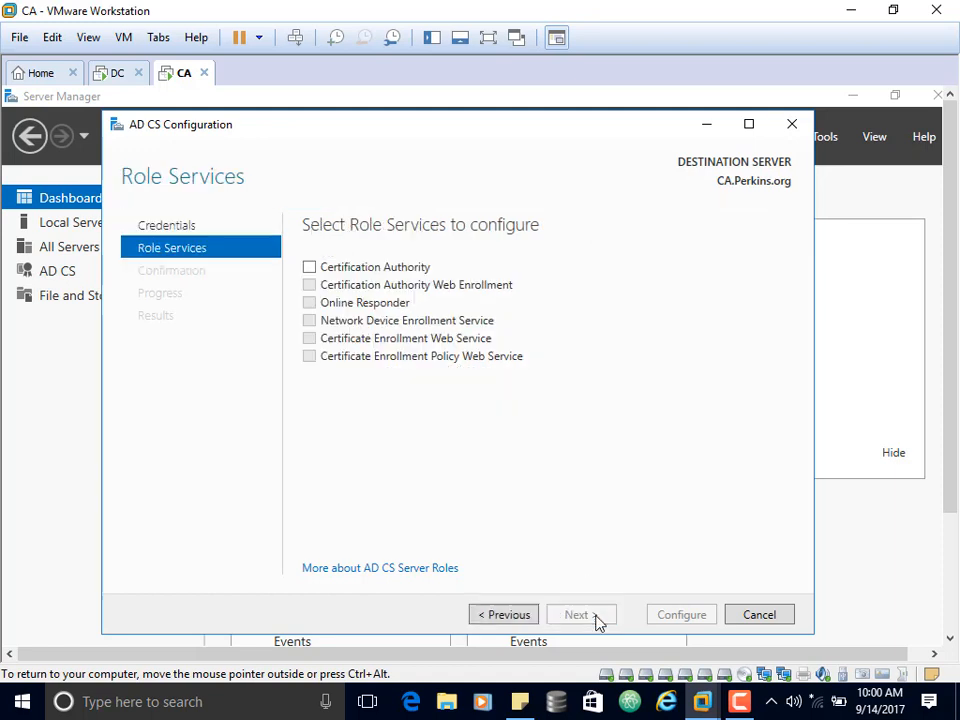
left_click(310, 268)
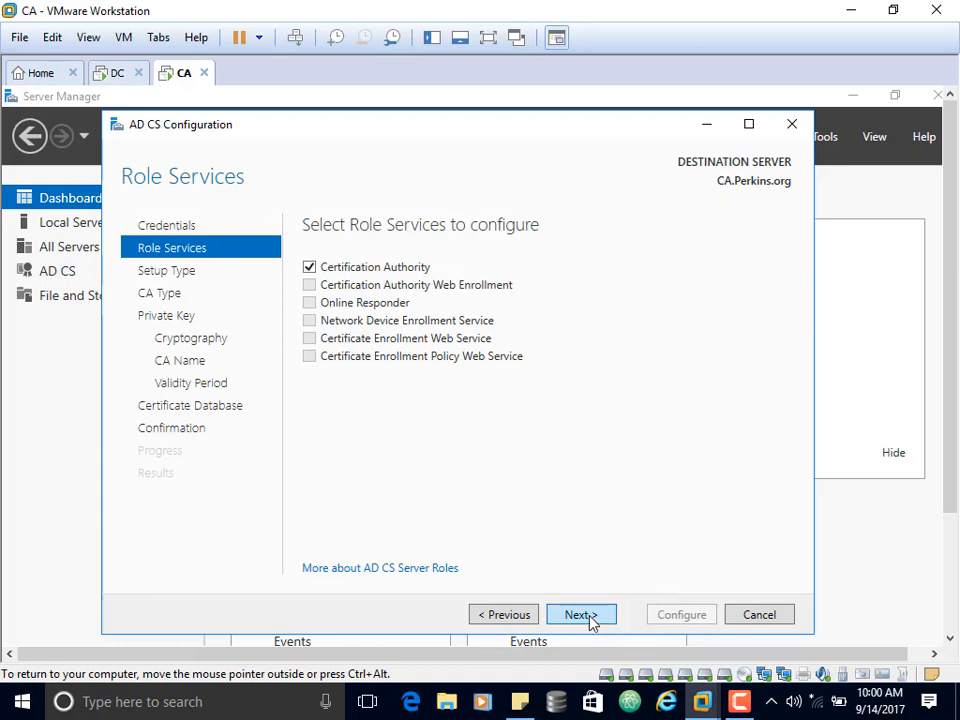
Set up the certification authority as an Enterprise CA of type Root CA with a newly created private key.
left_click(583, 615)
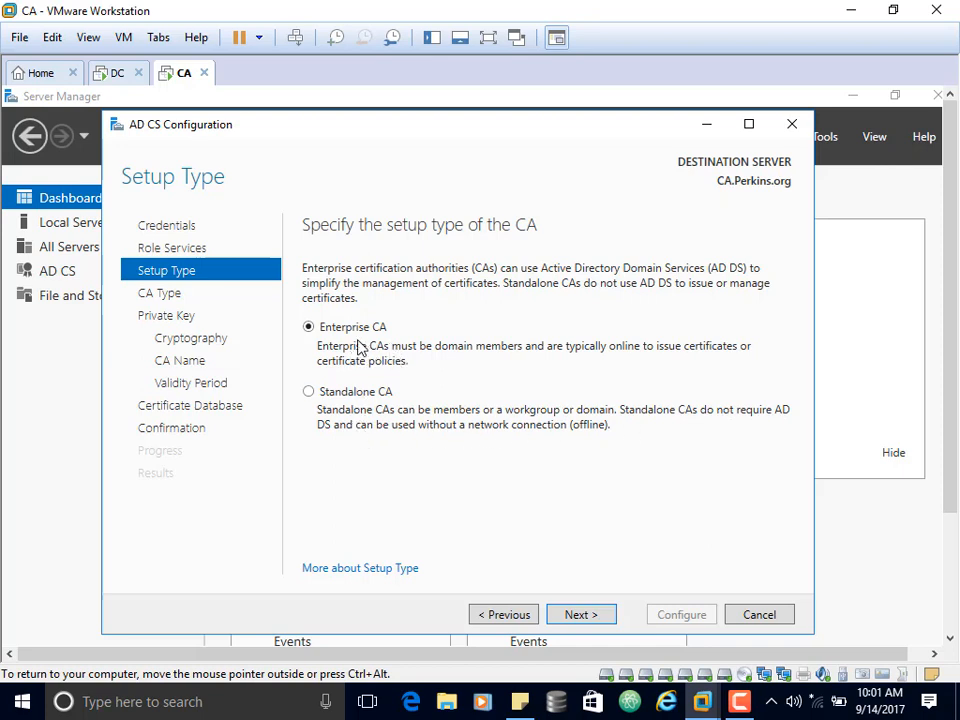
left_click(583, 615)
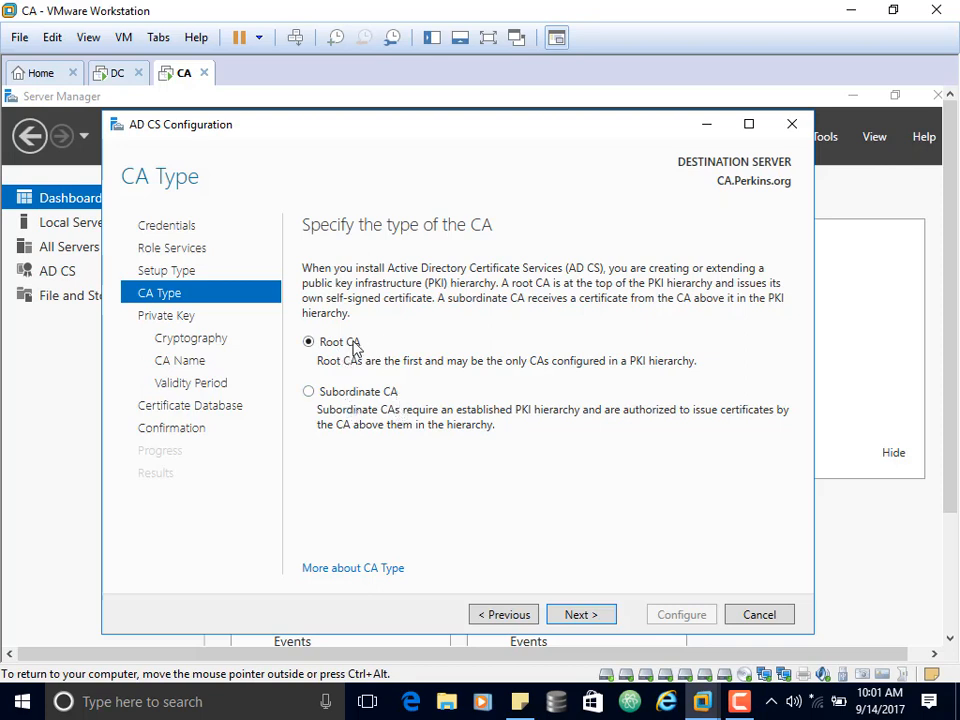
left_click(605, 614)
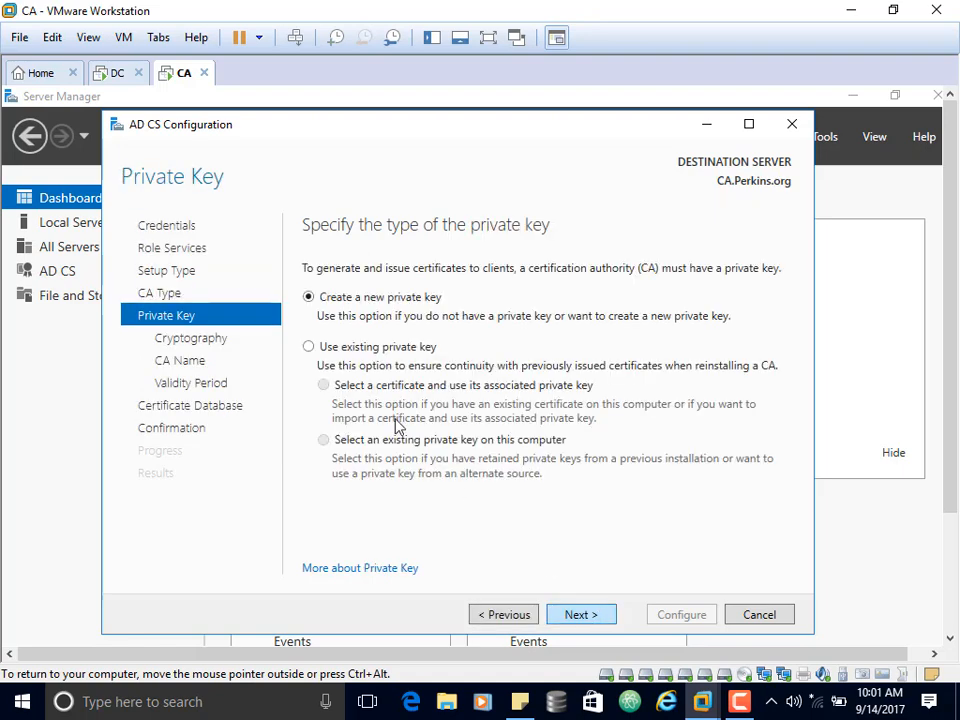
left_click(584, 621)
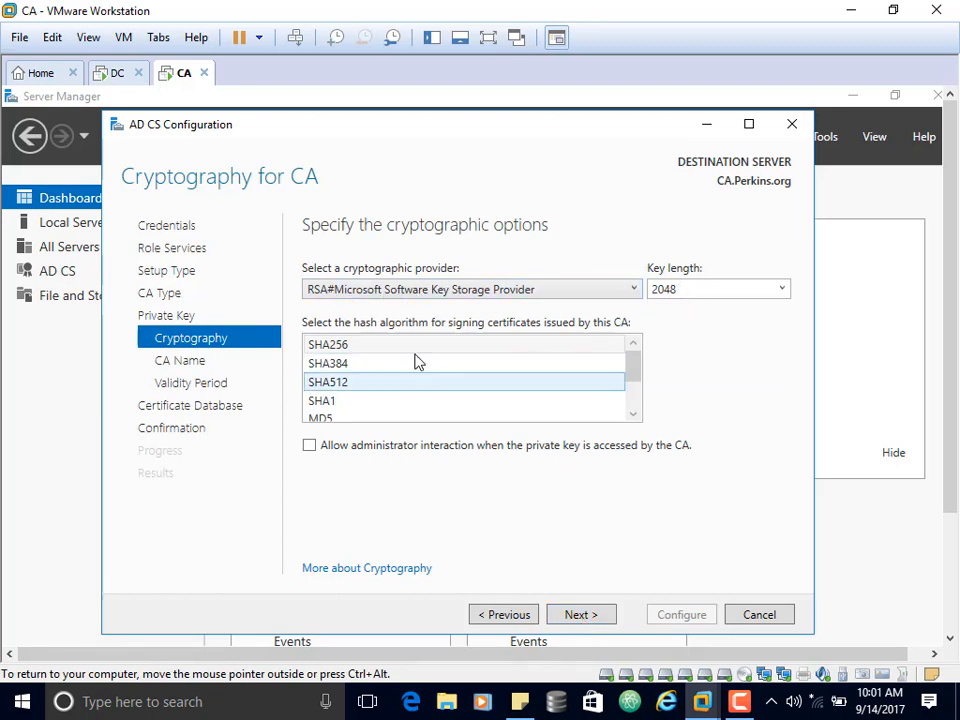
Select SHA256 as the hash algorithm with the 2048 key length, and keep the default CA name and 5-year validity period.
left_click(355, 352)
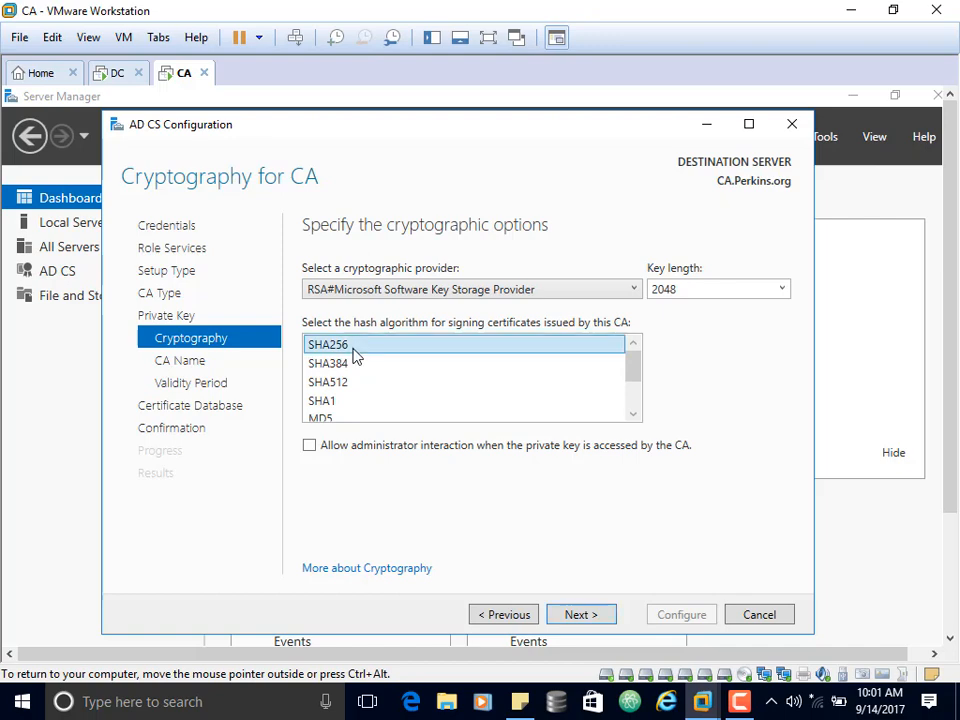
left_click(580, 615)
left_click(590, 616)
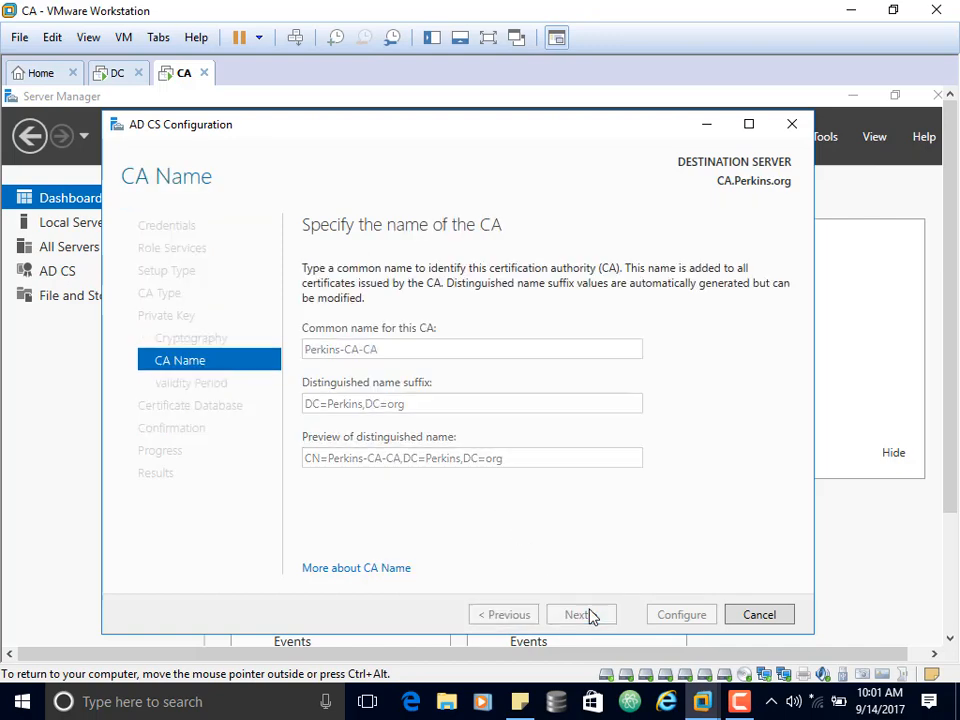
left_click(593, 616)
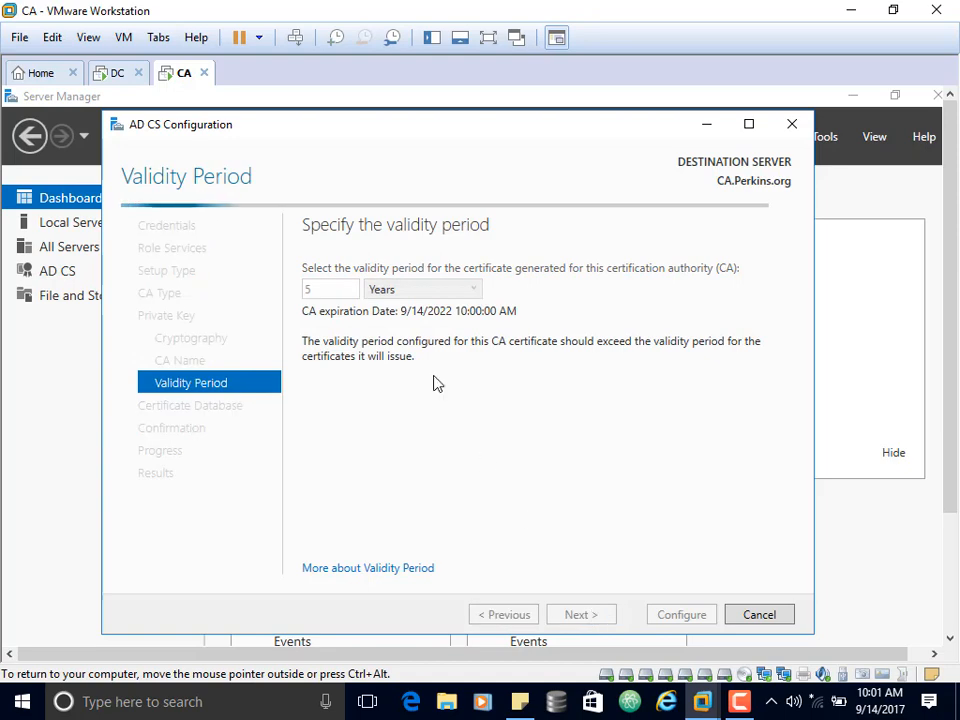
left_click(598, 620)
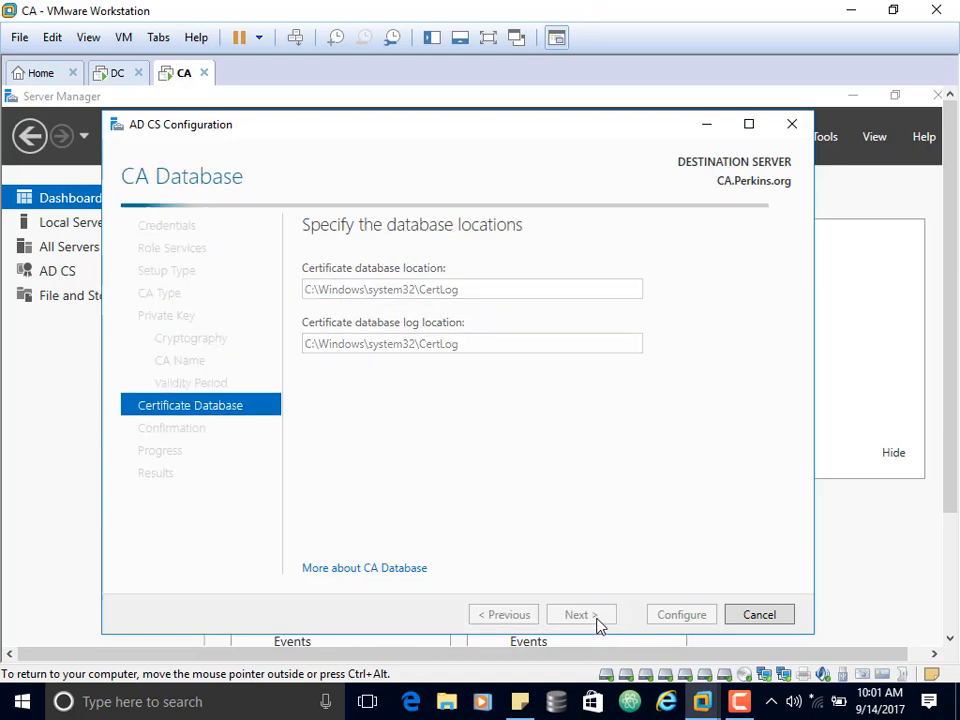
Keep the default certificate database locations, run the AD CS configuration and close the wizard once it finishes.
left_click(679, 616)
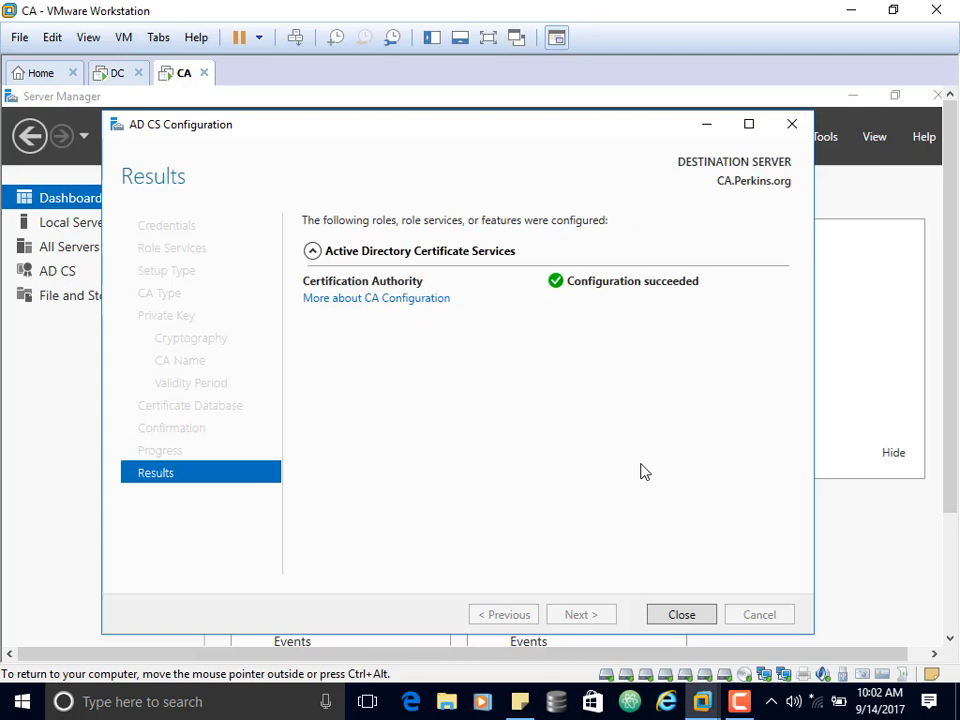
left_click(699, 618)
left_click_drag(953, 193, 951, 351)
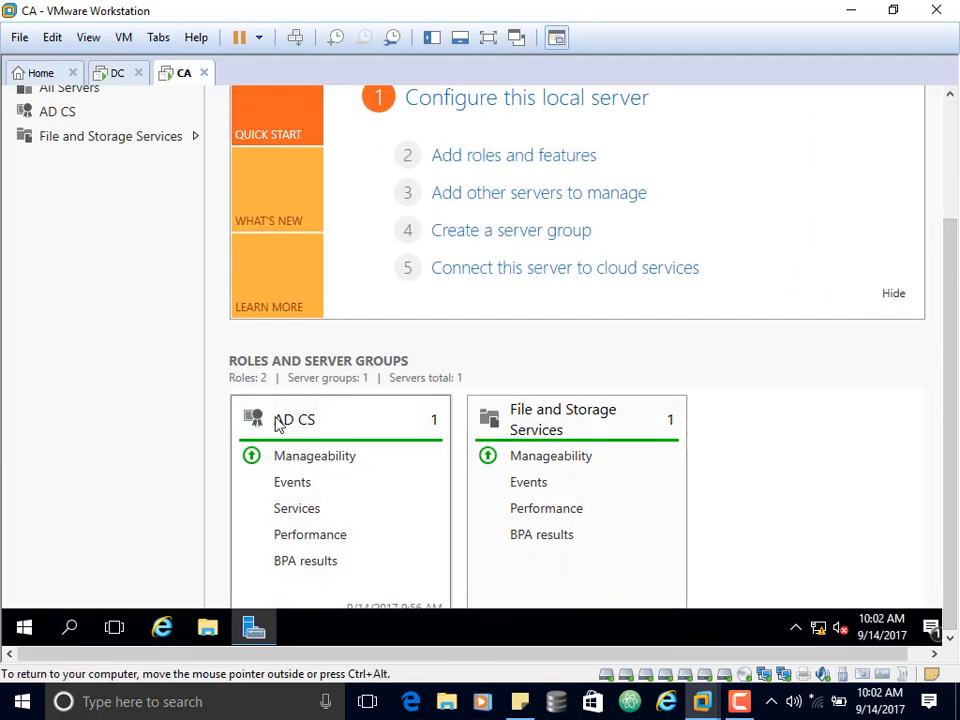